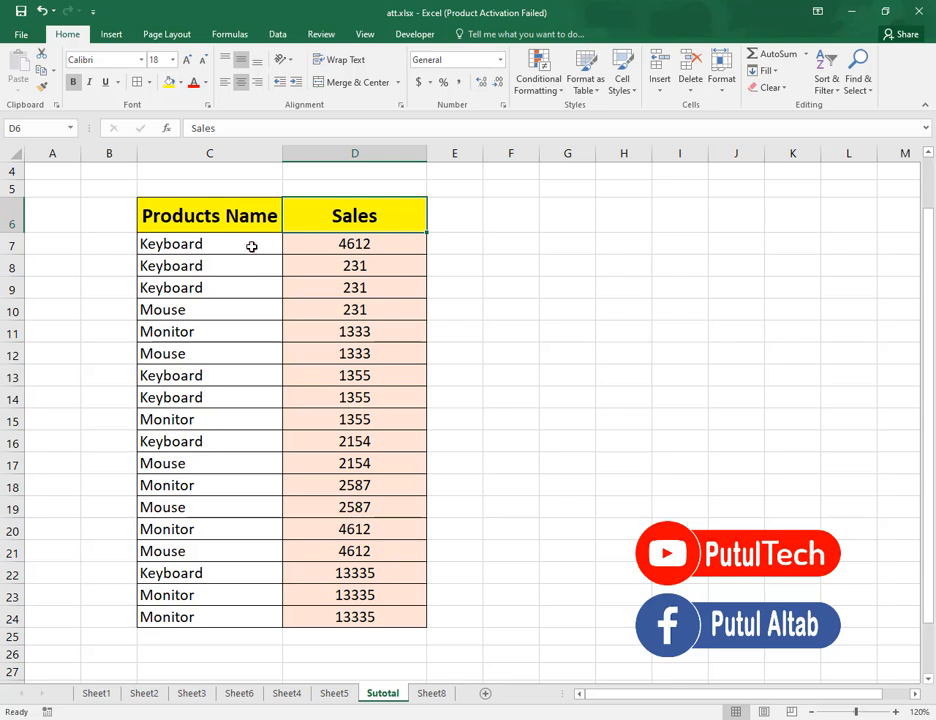
Examine the product and sales rows of the table on the Sutotal sheet
drag(251, 247, 372, 250)
click(228, 242)
drag(228, 242, 353, 245)
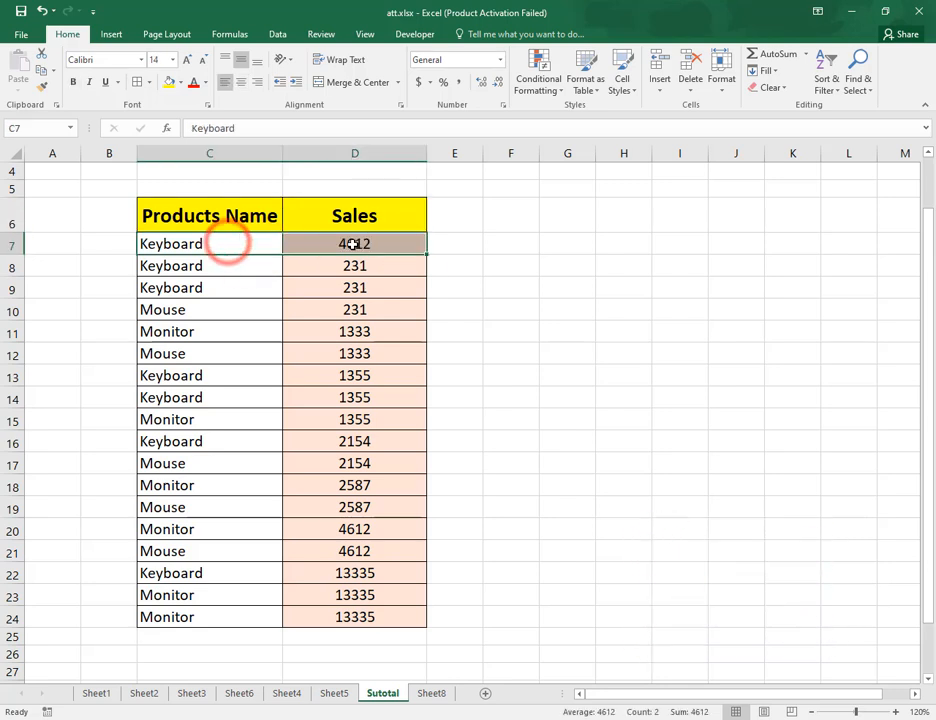
drag(236, 269, 347, 269)
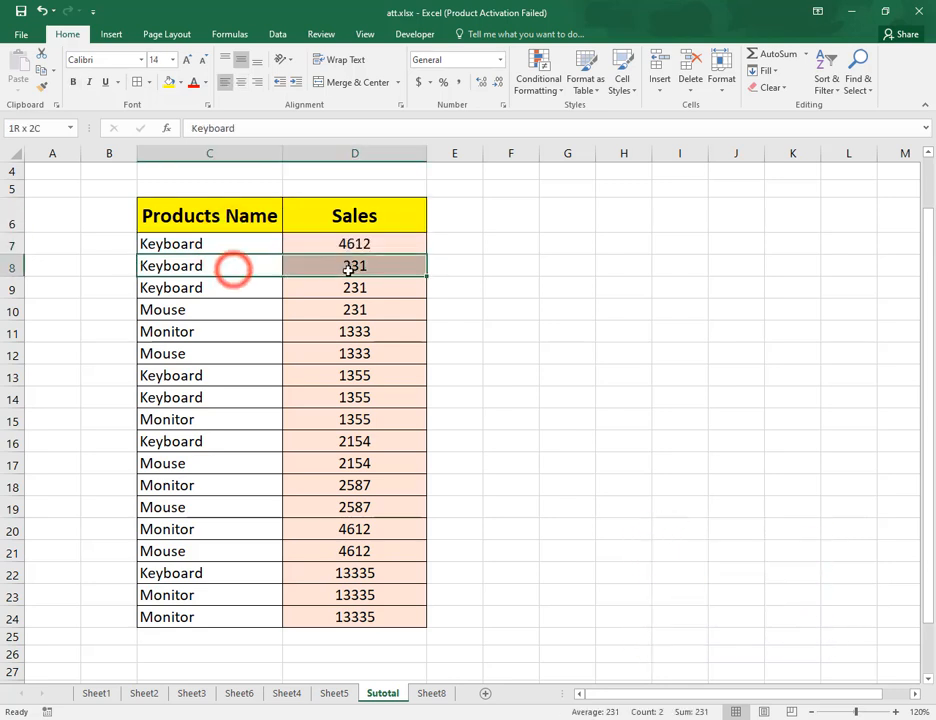
drag(203, 290, 345, 290)
drag(215, 326, 340, 330)
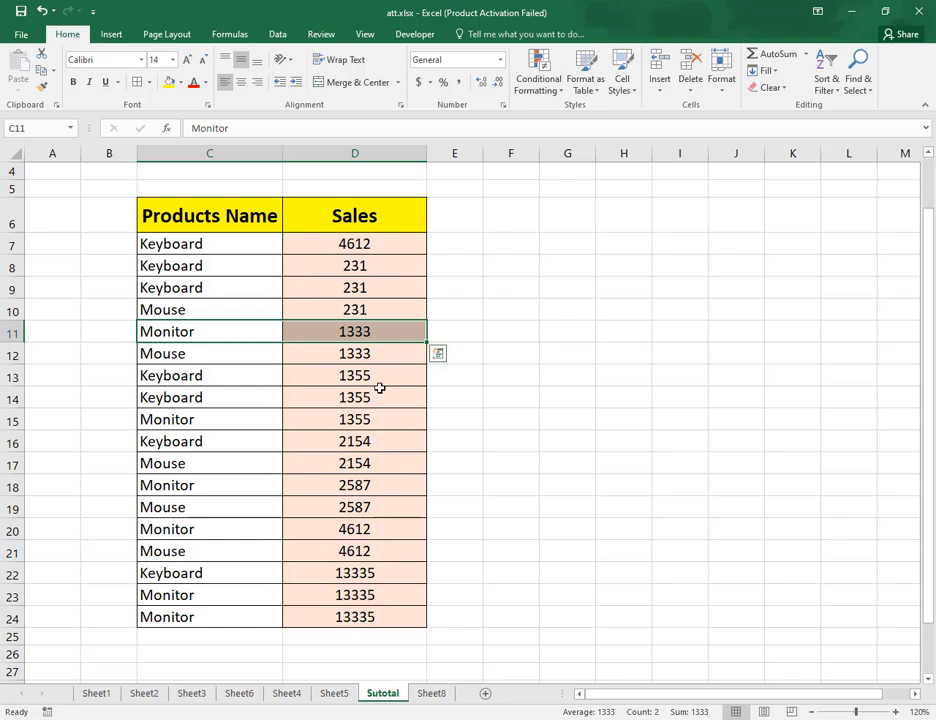
click(309, 415)
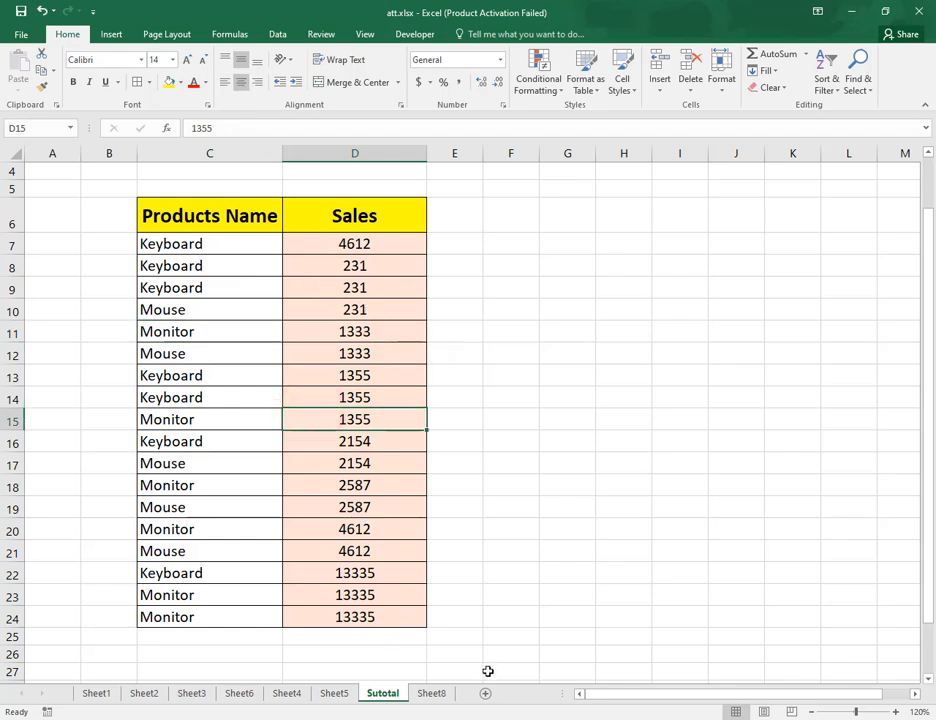
Compare the raw sales table on the Sutotal sheet with the grouped and subtotaled version on Sheet8
click(432, 693)
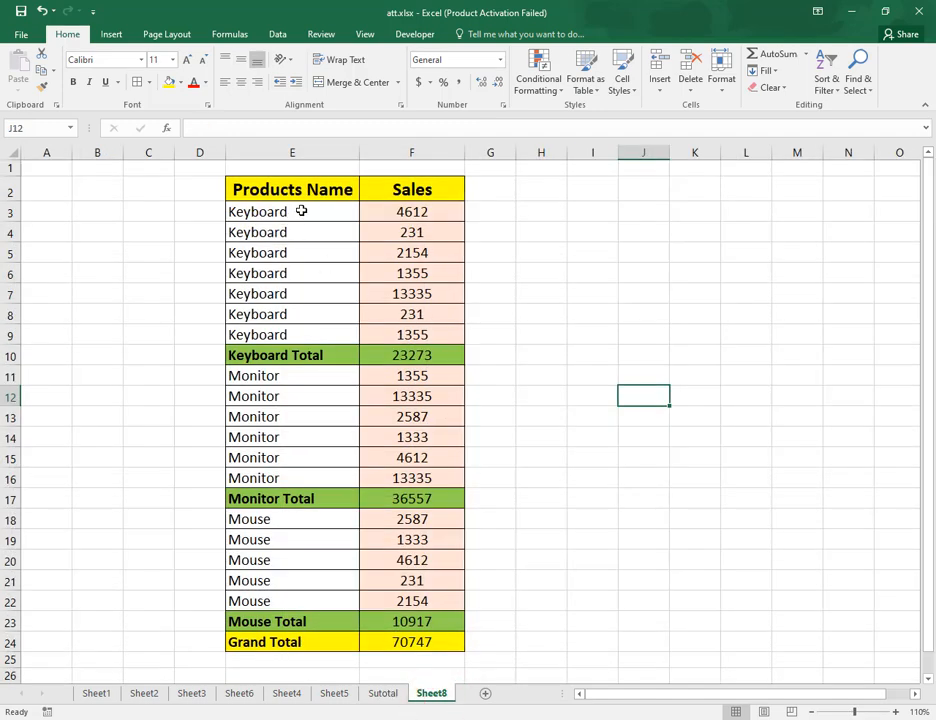
click(383, 693)
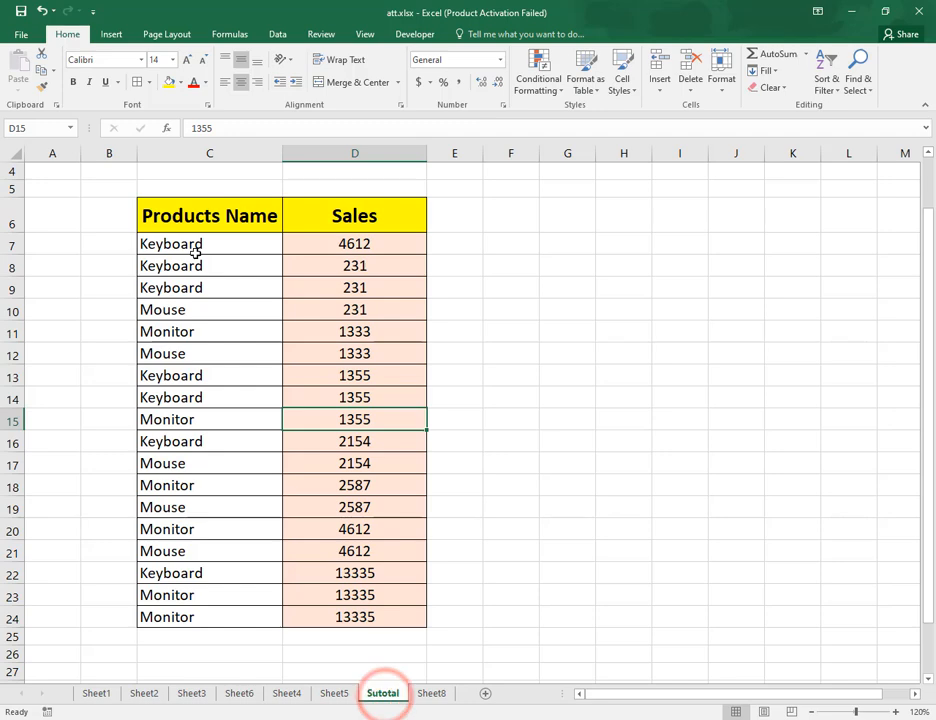
drag(195, 250, 352, 617)
click(432, 693)
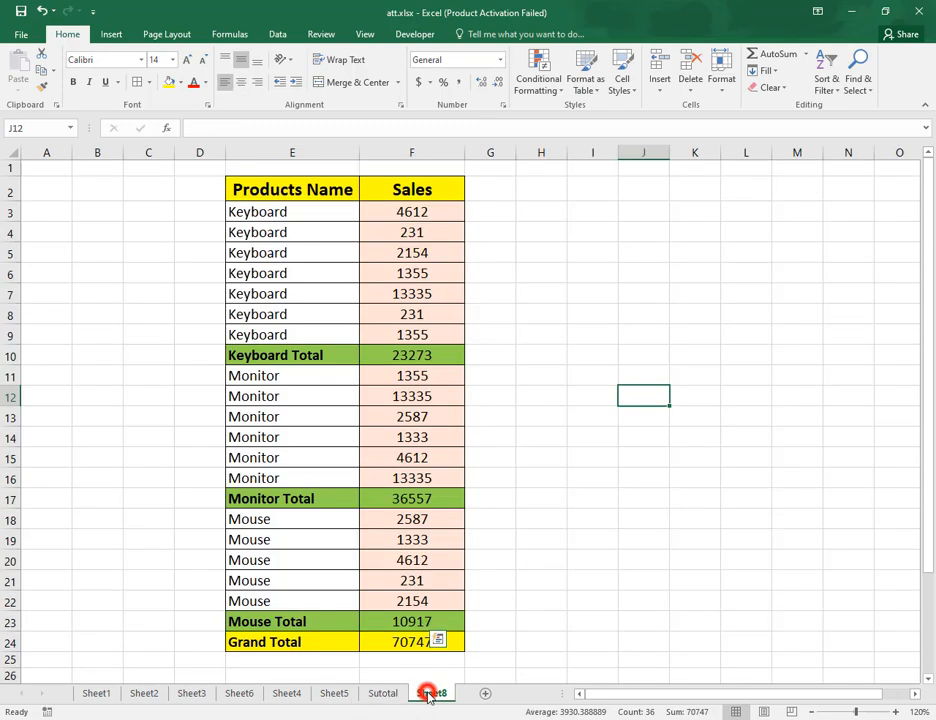
drag(299, 211, 410, 647)
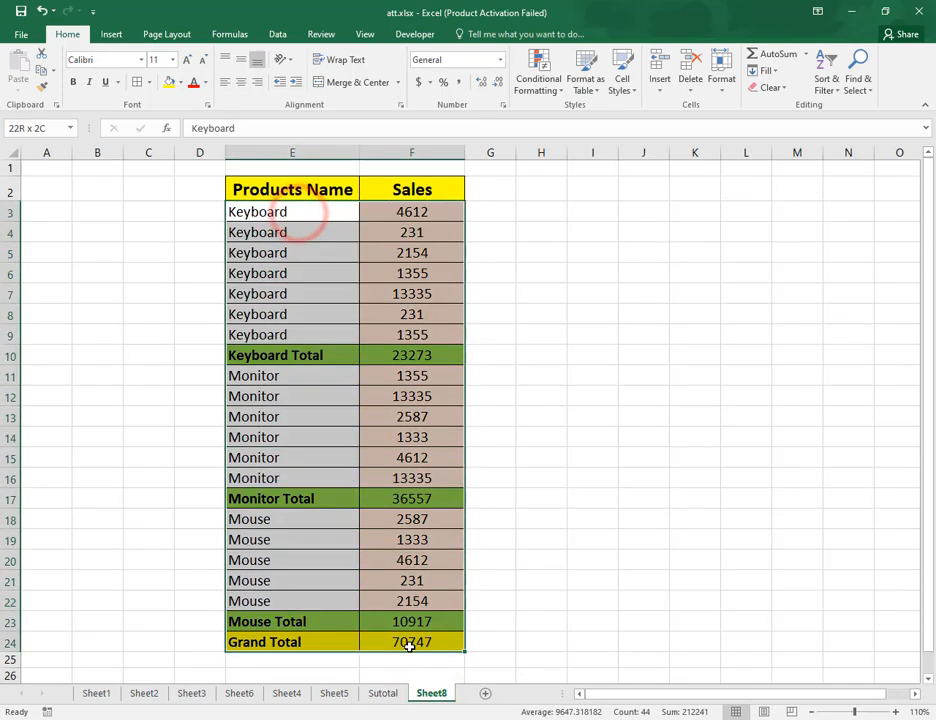
click(381, 417)
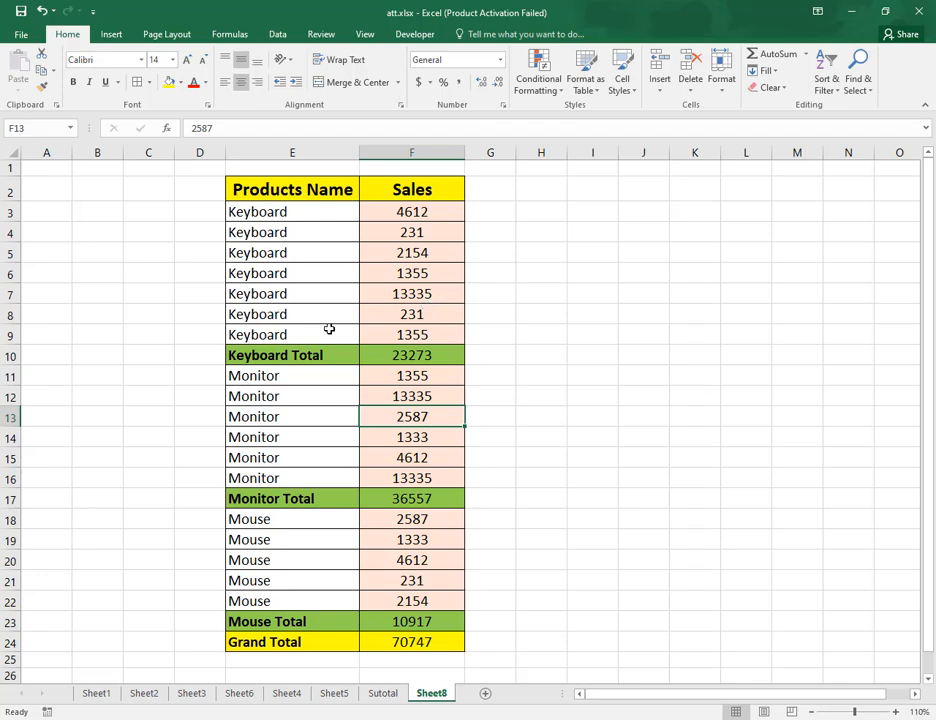
click(385, 697)
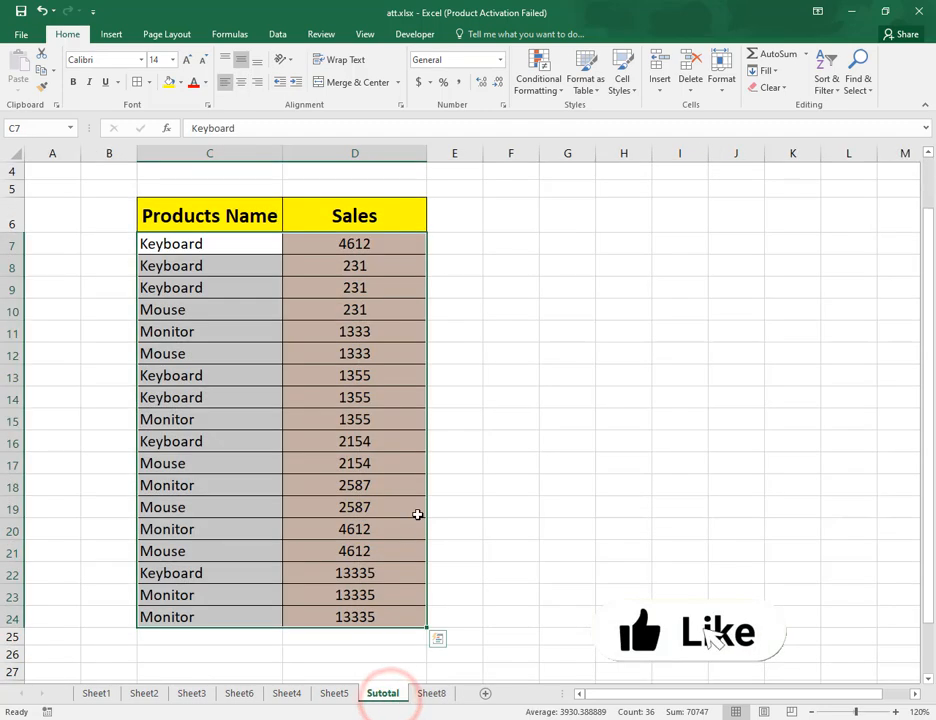
click(338, 272)
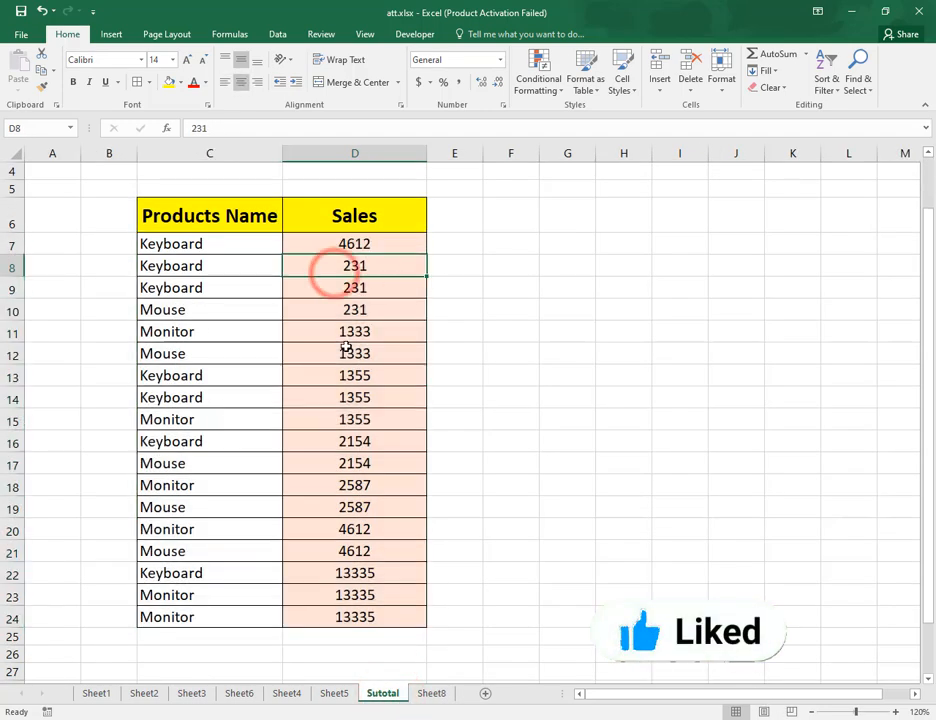
click(226, 243)
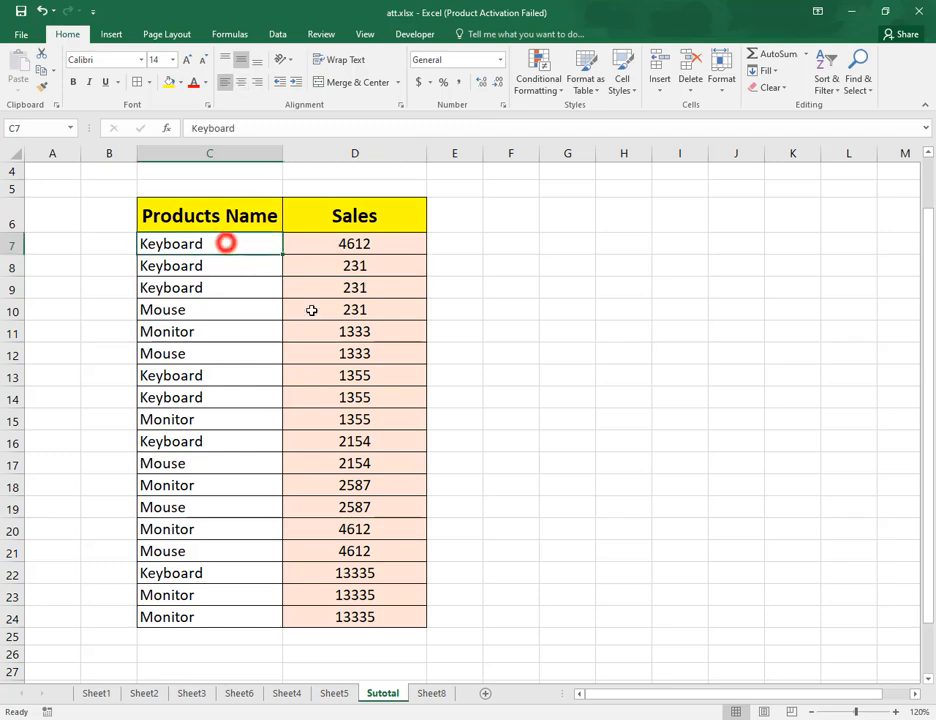
click(432, 693)
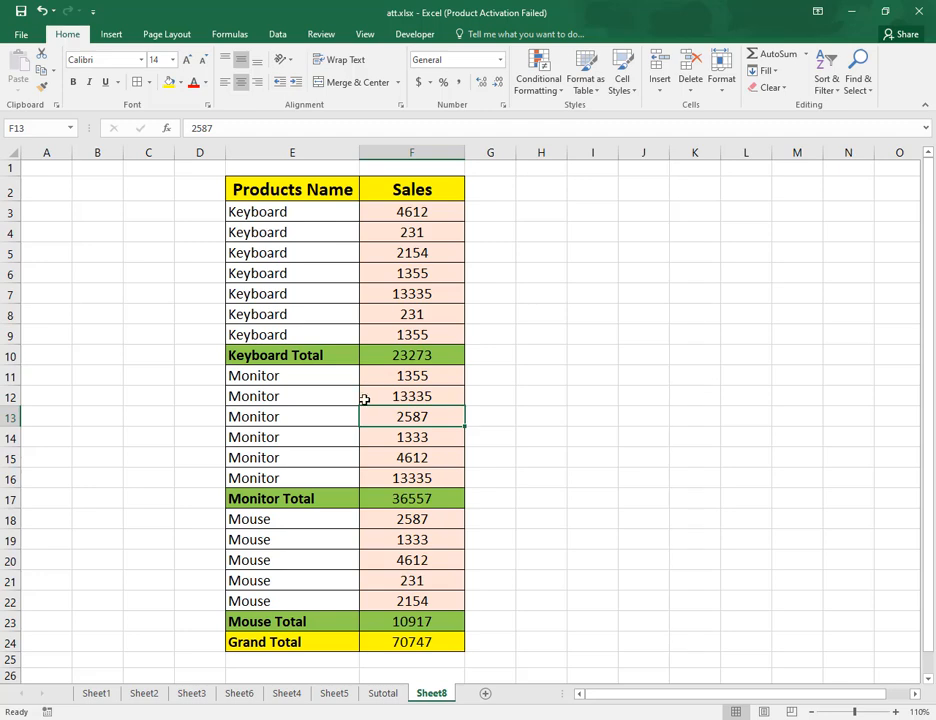
click(381, 696)
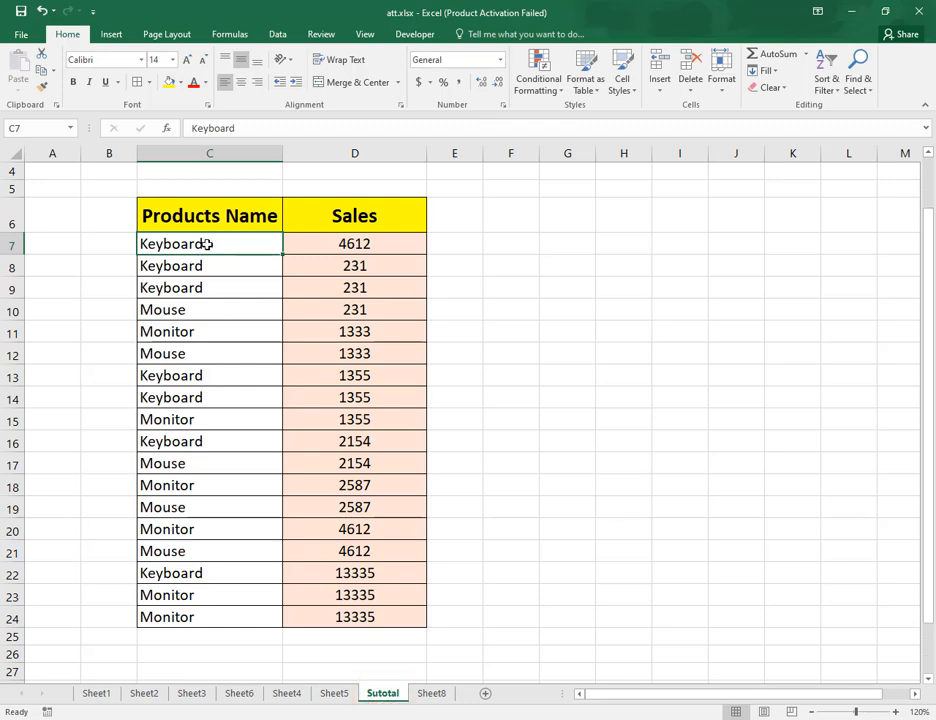
drag(206, 244, 248, 616)
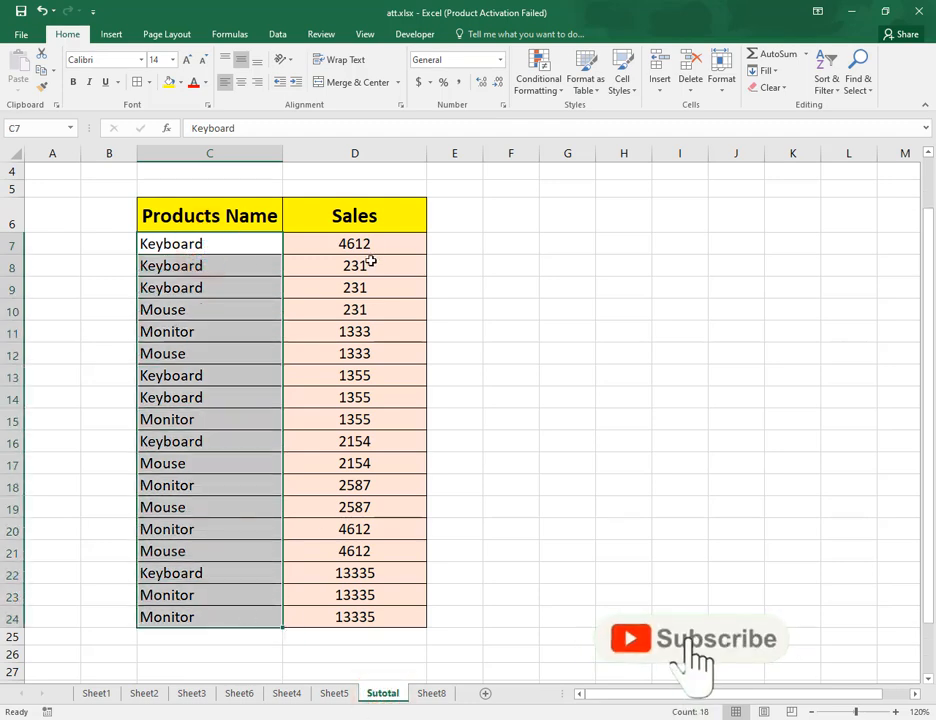
drag(375, 243, 389, 595)
Examine the Keyboard rows on Sheet8 and the formulas behind the Keyboard, Mouse and Grand Total sales figures
click(424, 694)
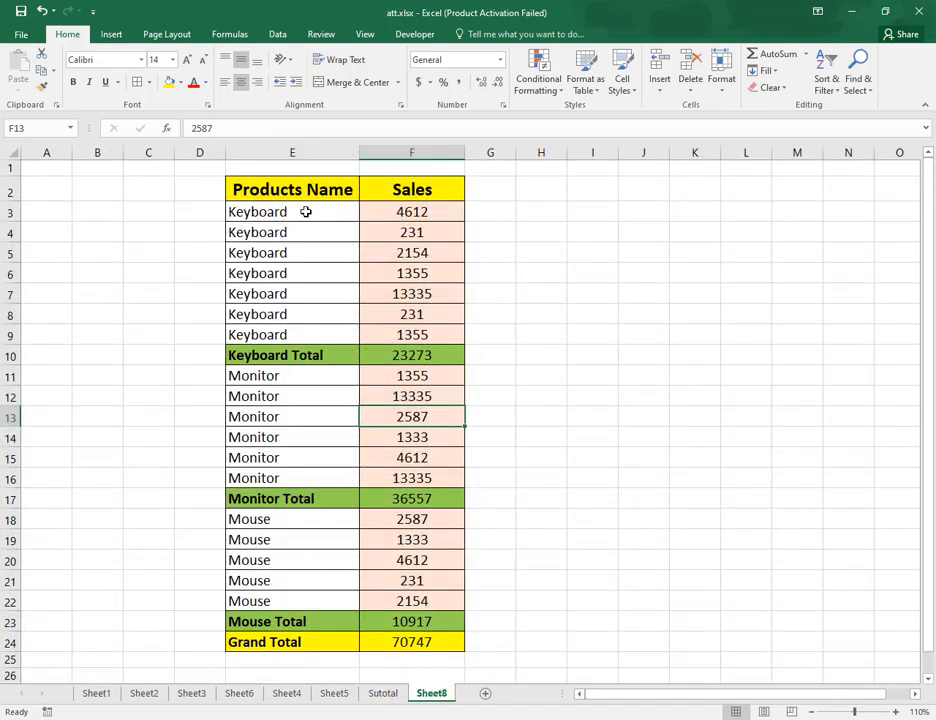
click(300, 210)
click(362, 228)
click(298, 209)
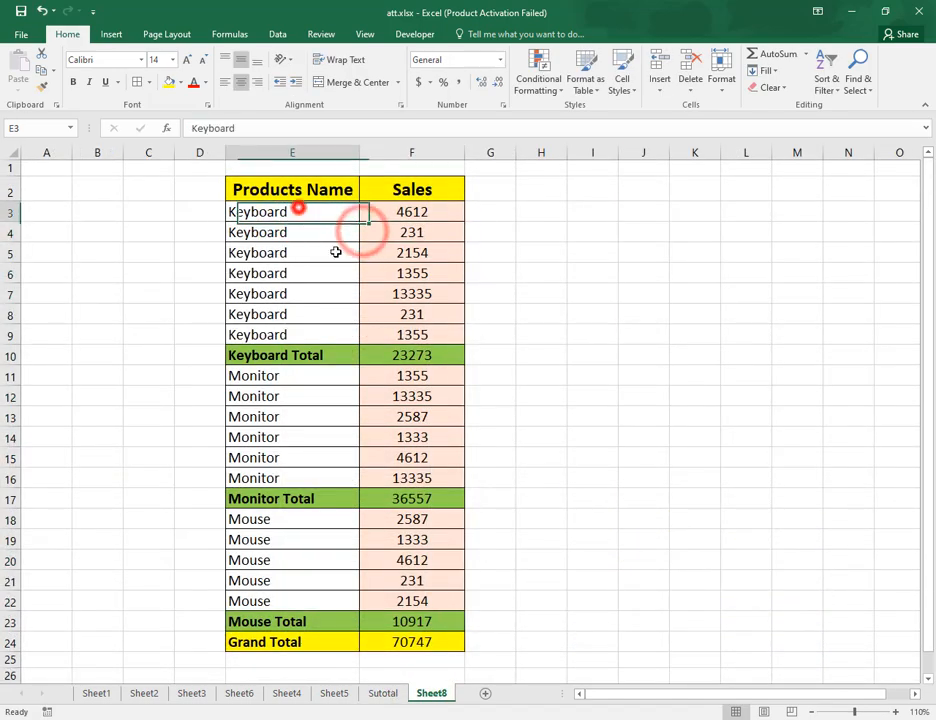
drag(298, 210, 341, 340)
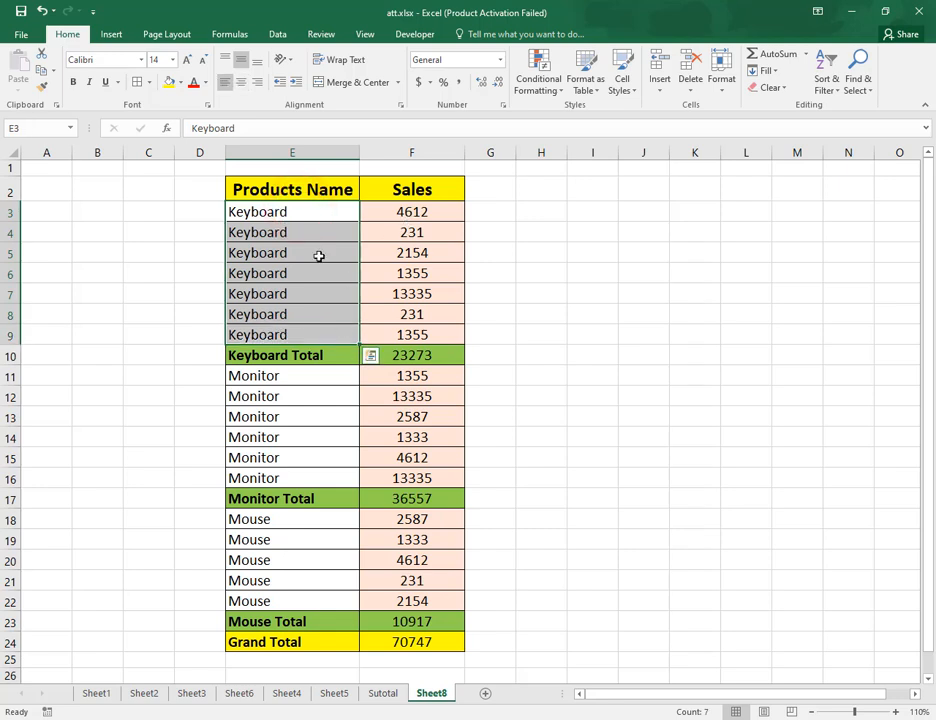
drag(424, 211, 445, 343)
double_click(437, 356)
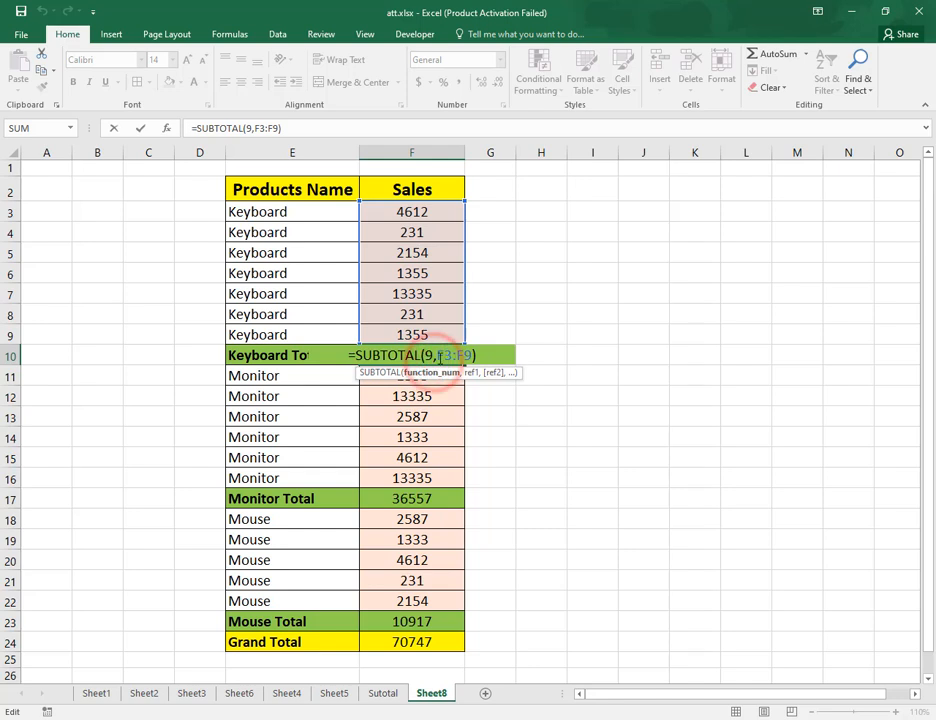
key(Return)
click(443, 355)
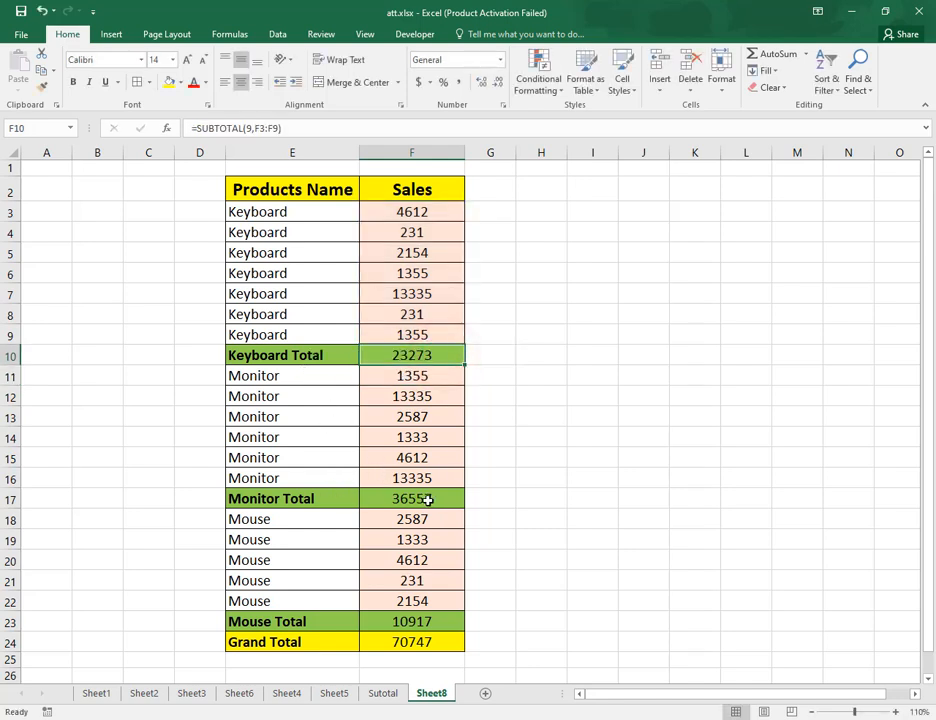
click(437, 625)
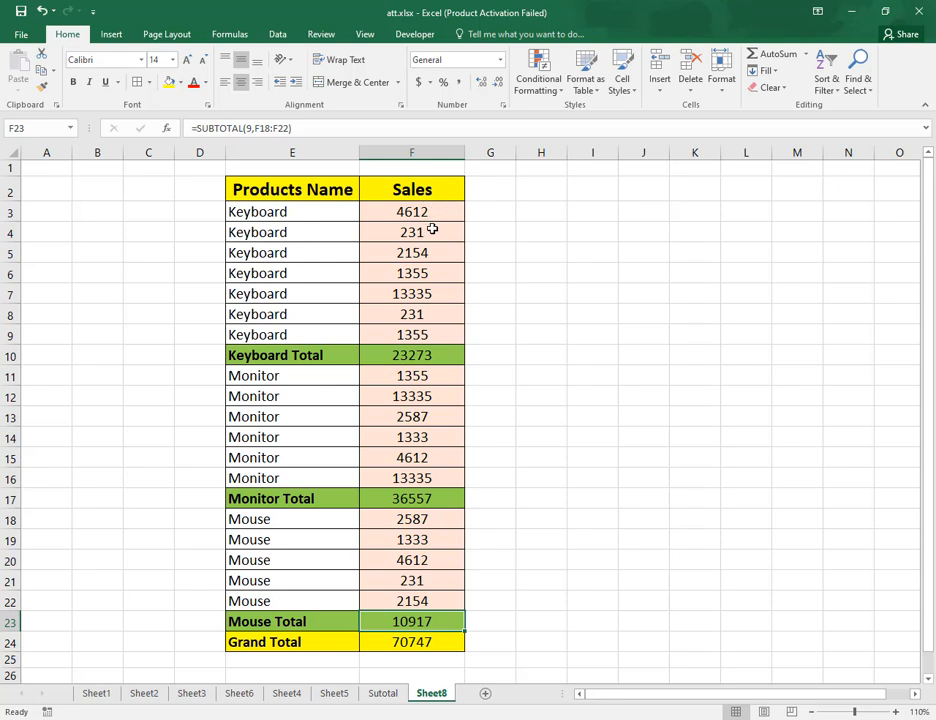
click(418, 645)
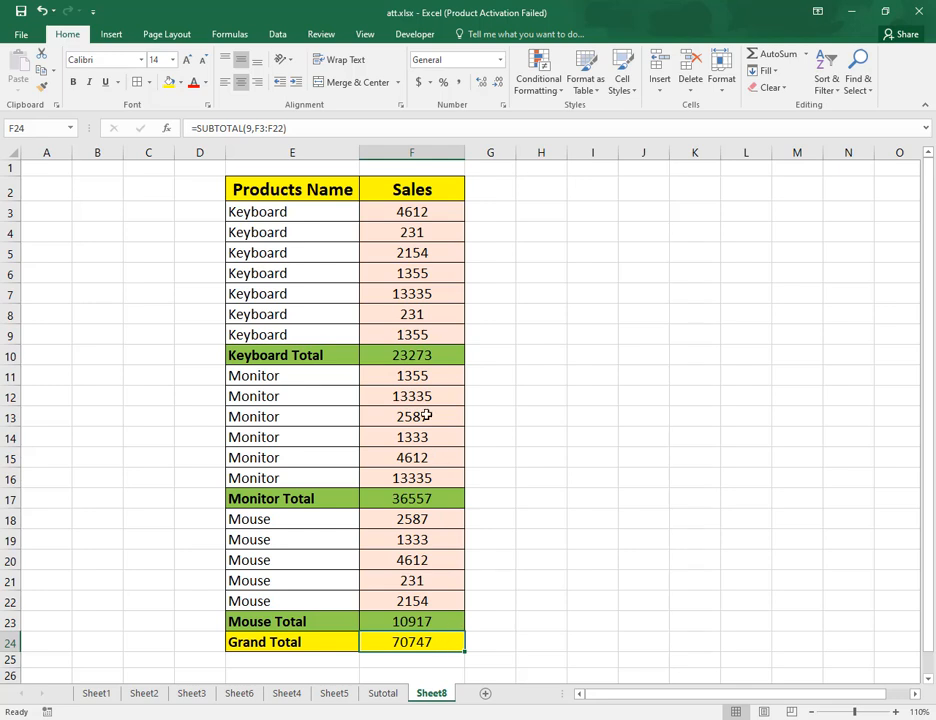
Sort the table in C6:D24 on the Sutotal sheet by Products Name values in A to Z order
click(382, 693)
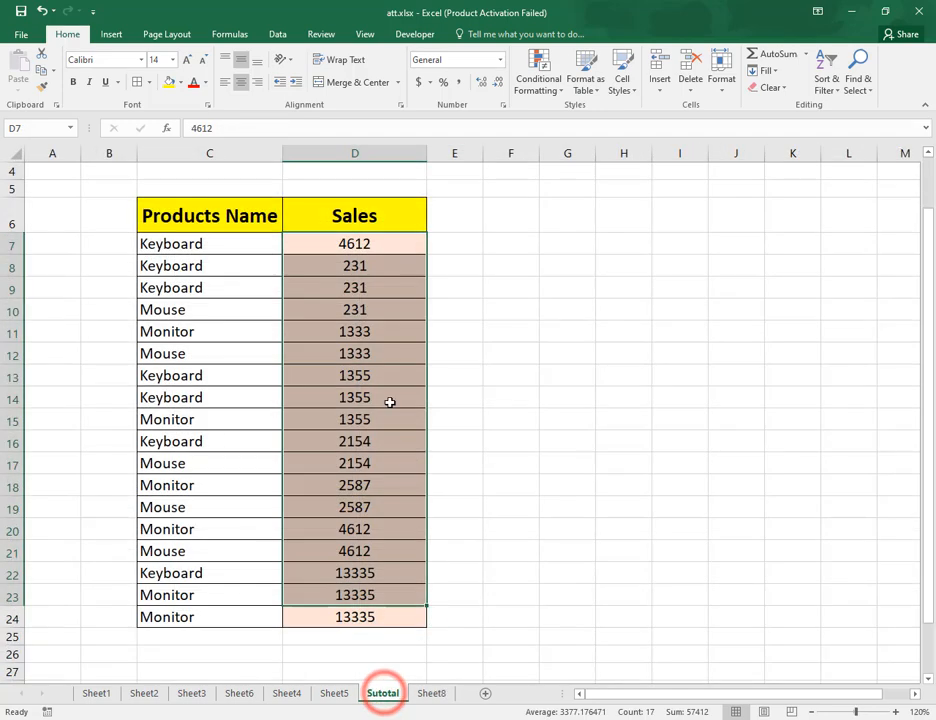
click(494, 374)
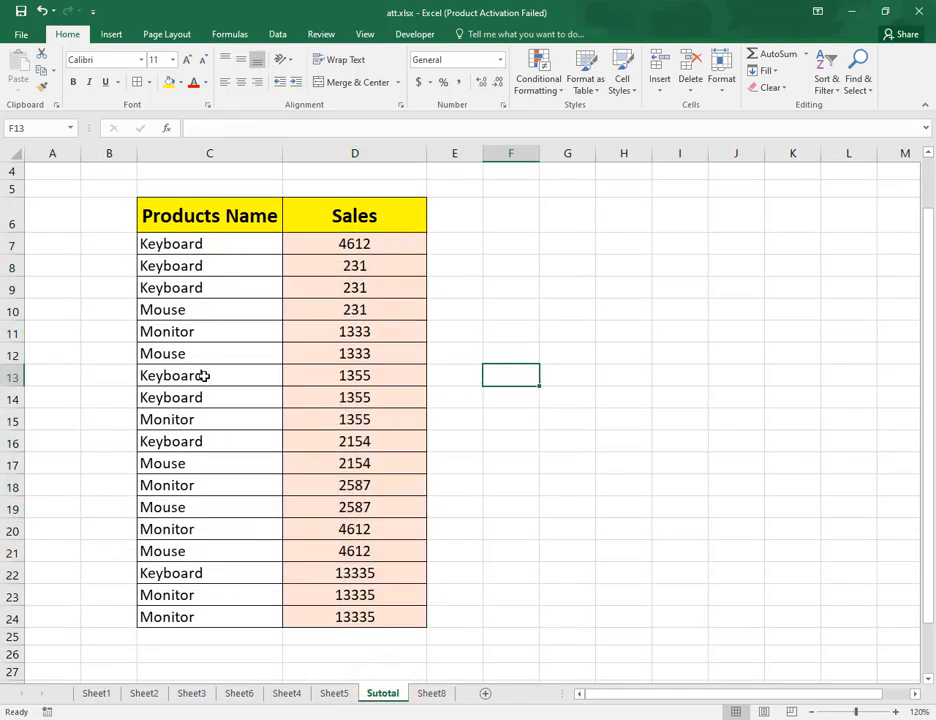
drag(205, 244, 345, 617)
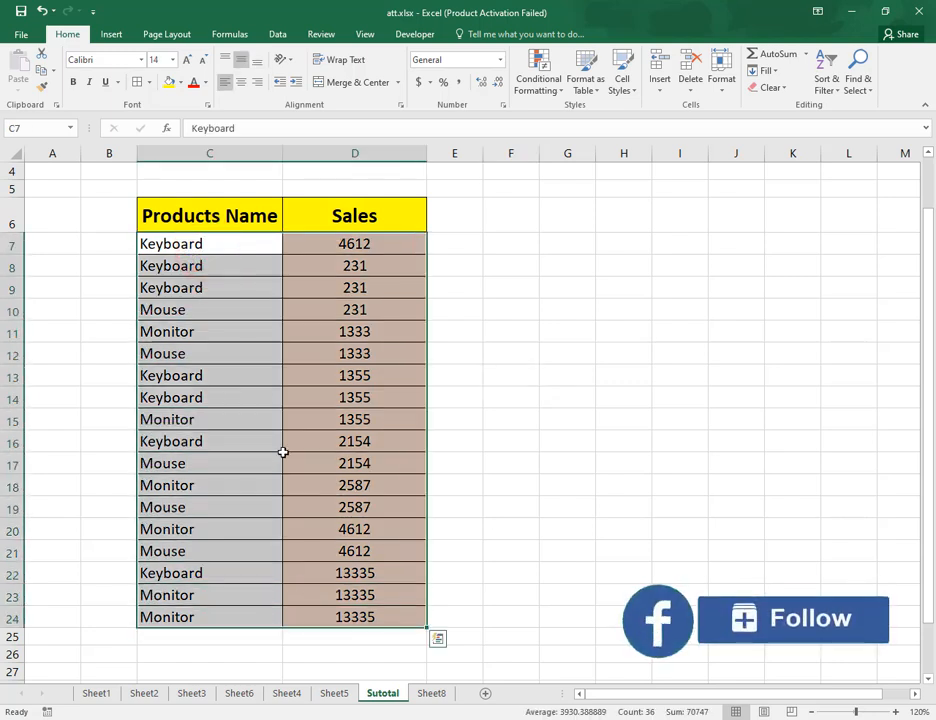
drag(200, 213, 384, 620)
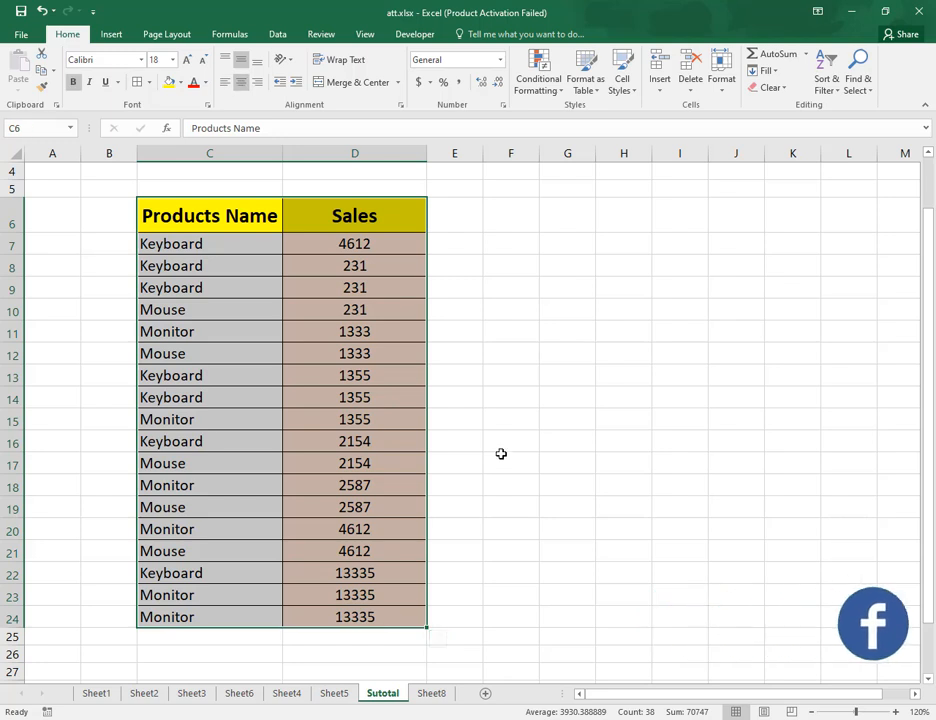
click(277, 36)
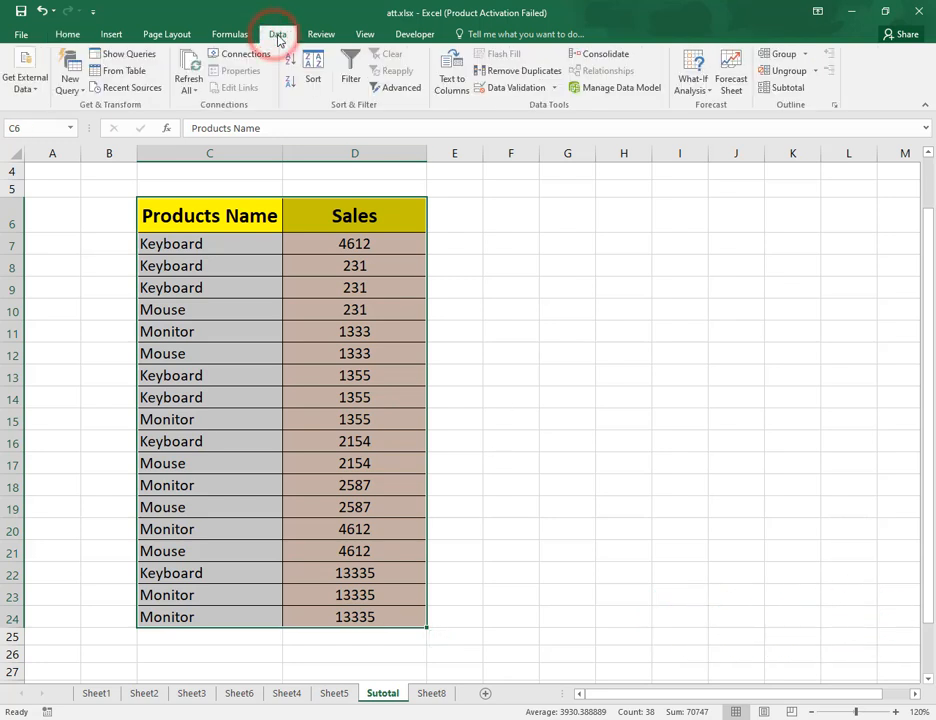
click(315, 78)
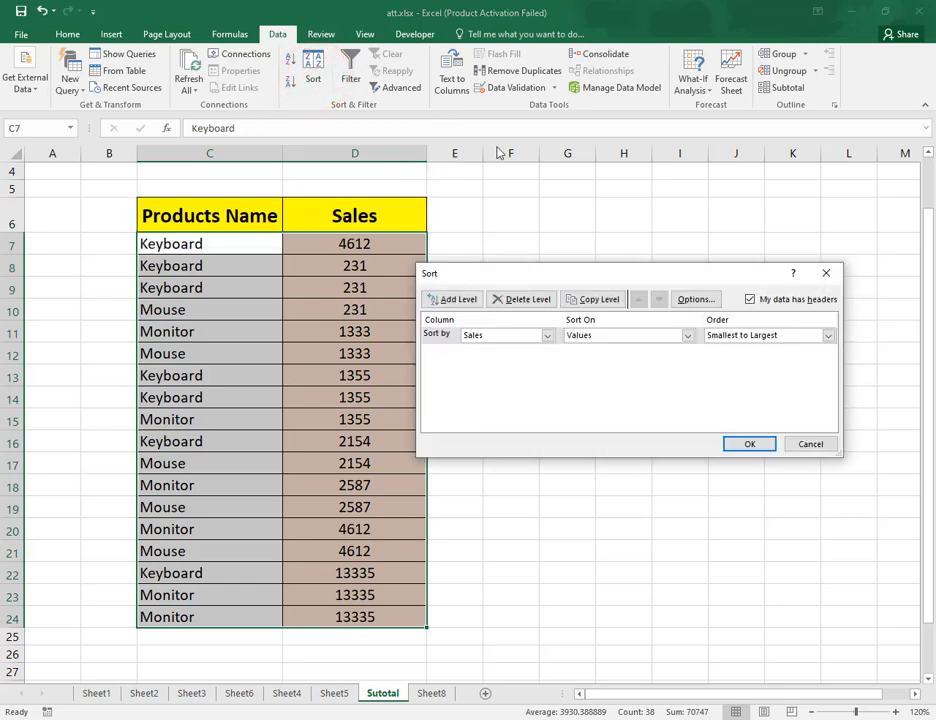
click(507, 337)
click(523, 351)
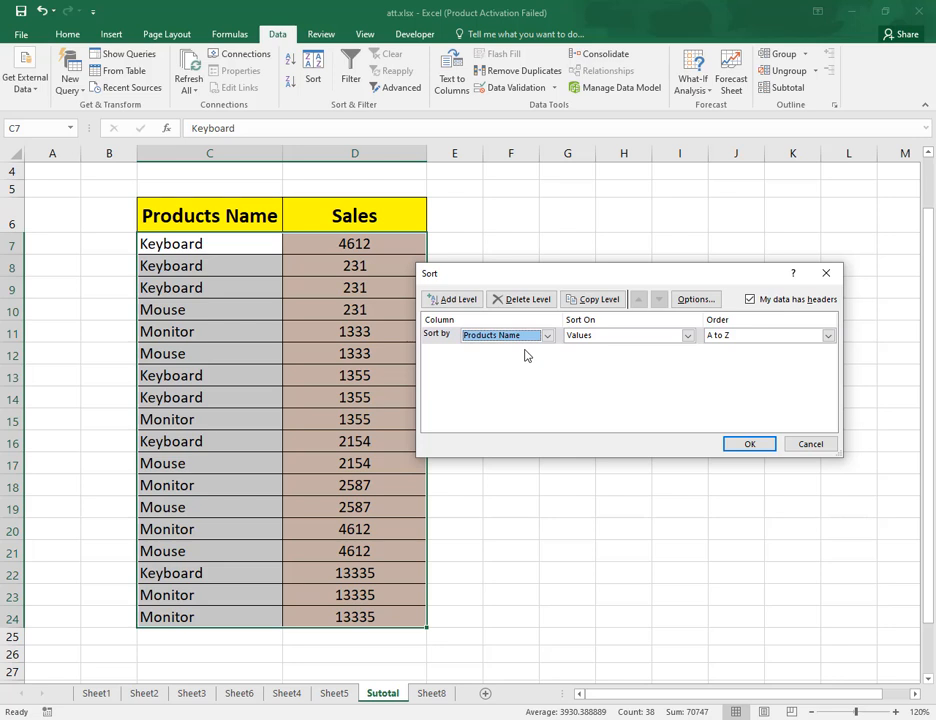
click(821, 338)
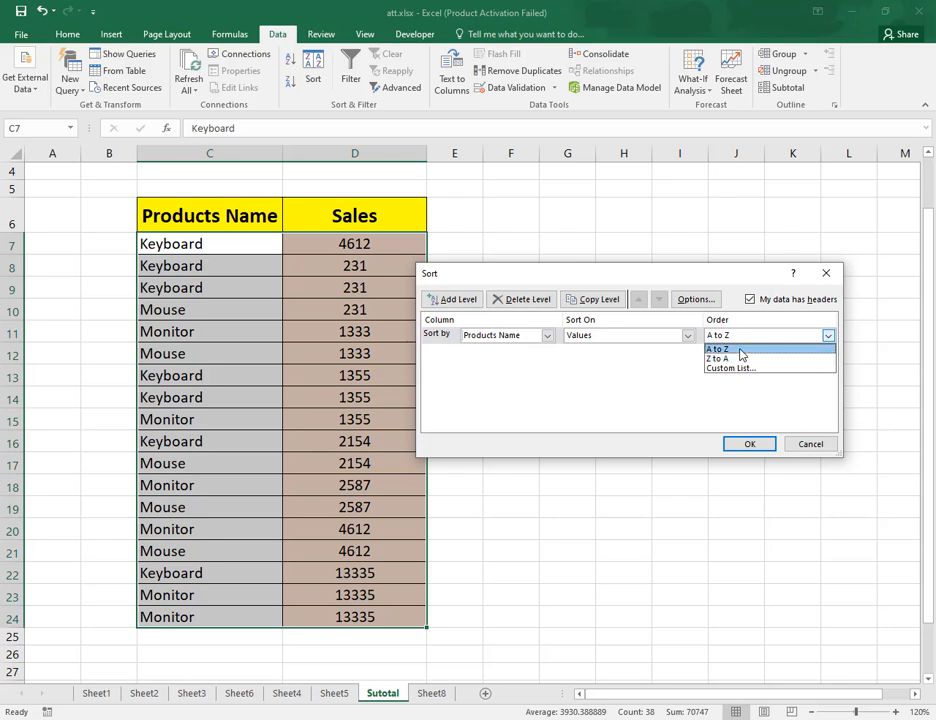
click(742, 349)
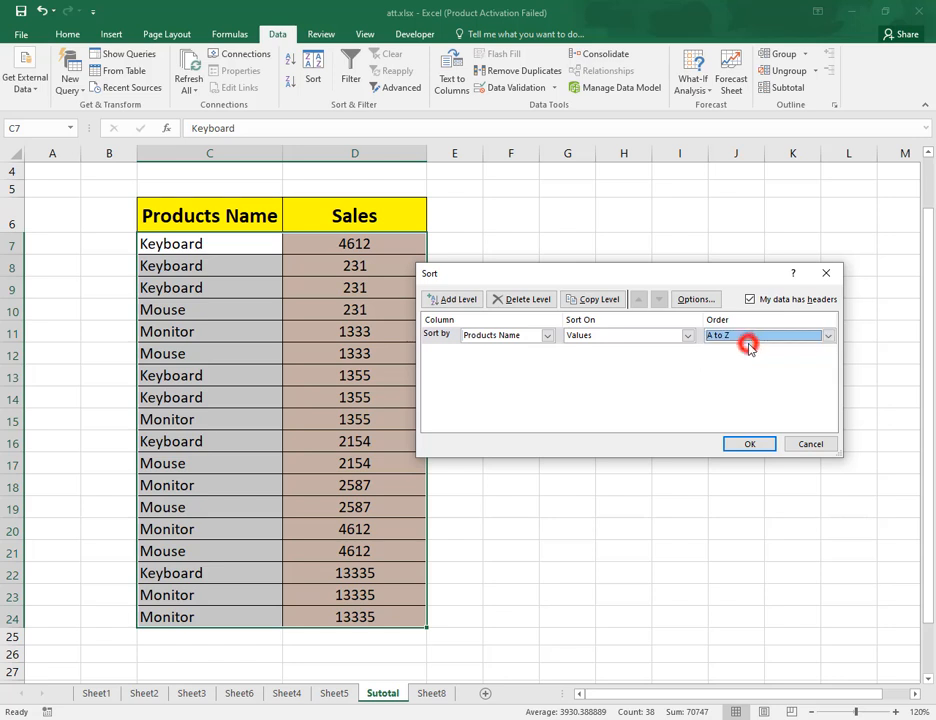
click(752, 444)
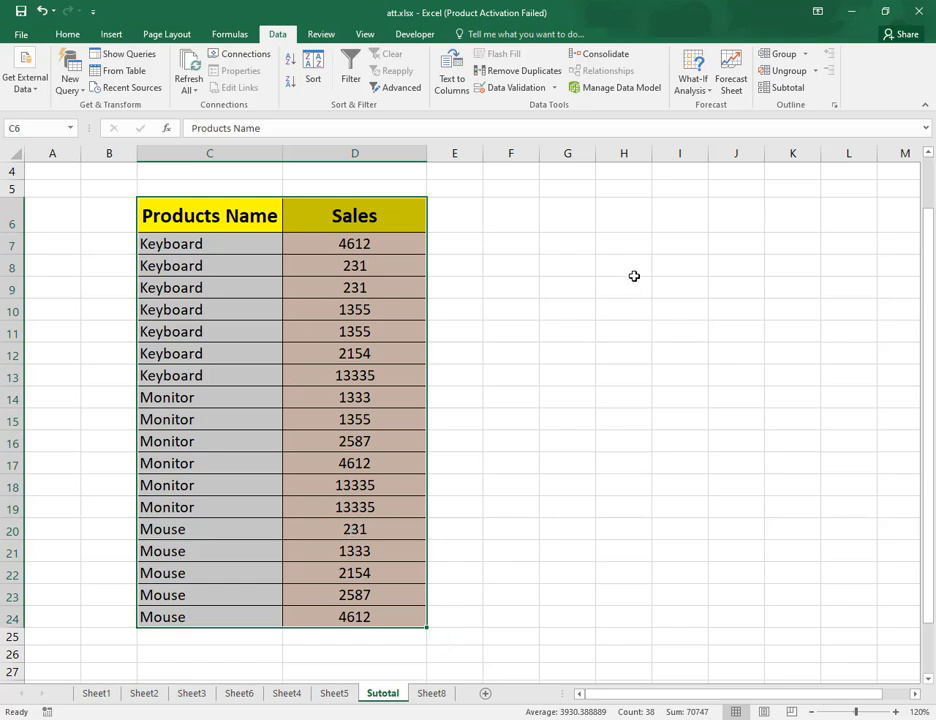
Add Sum subtotals to the Sales column at each change in Products Name, with current subtotals replaced and summaries below the data
click(797, 91)
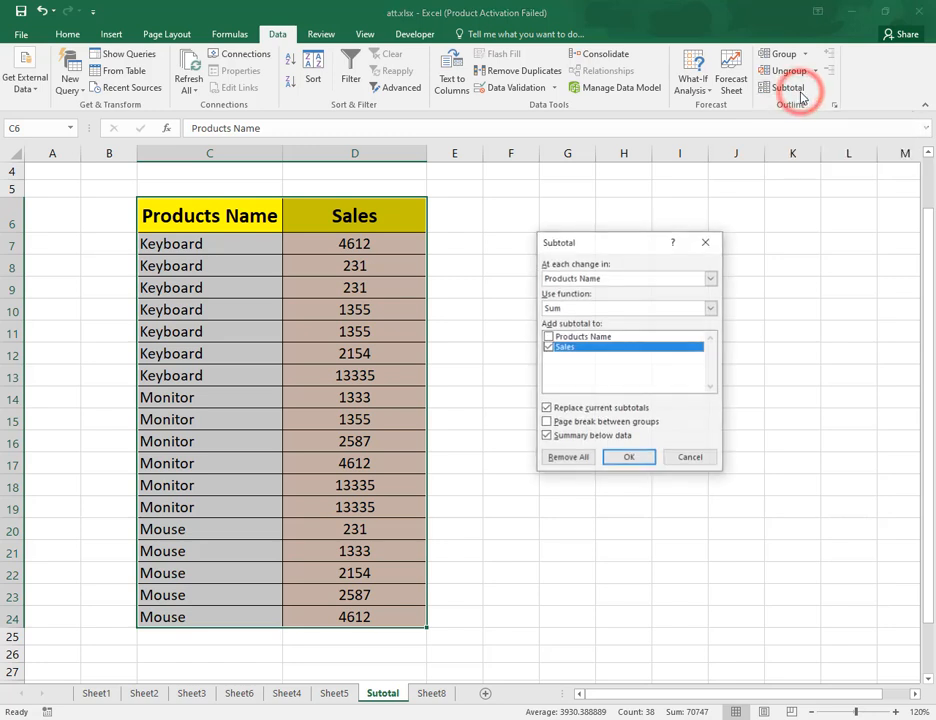
drag(636, 241, 574, 286)
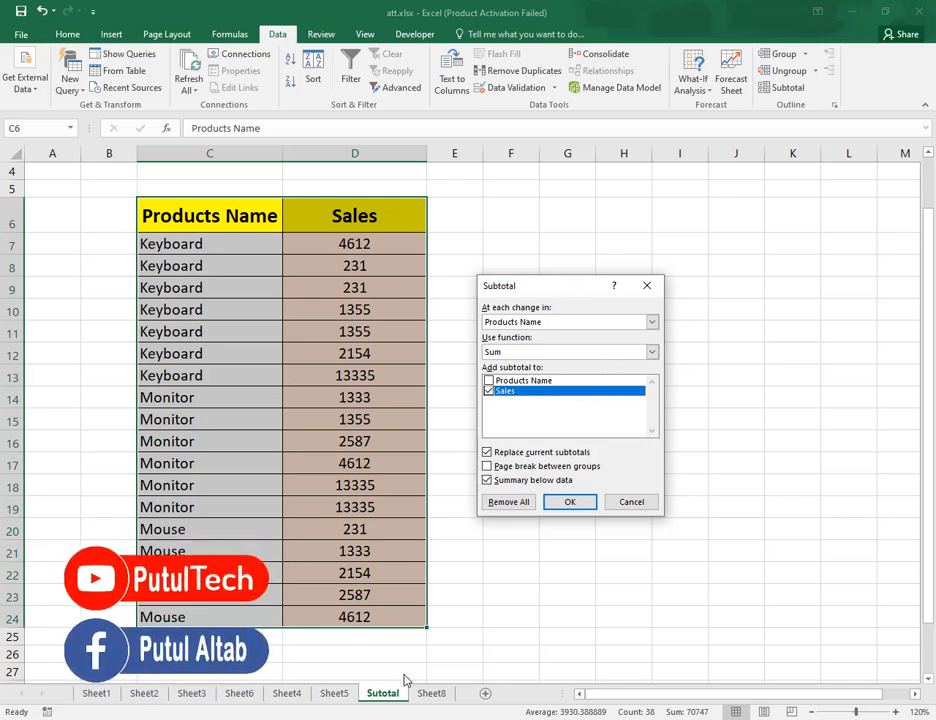
click(566, 320)
click(567, 325)
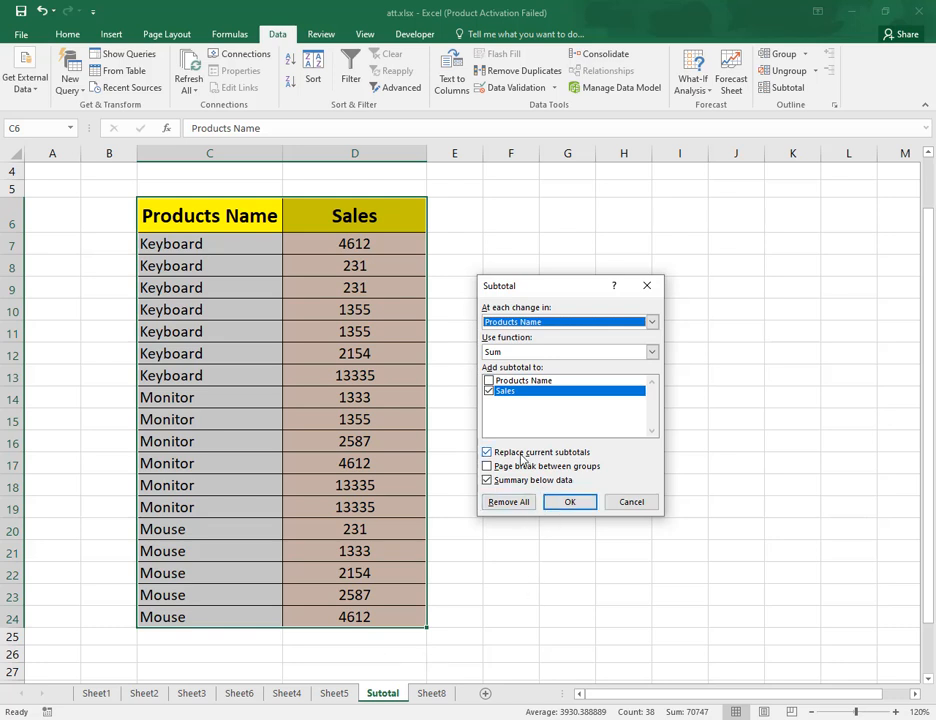
click(571, 501)
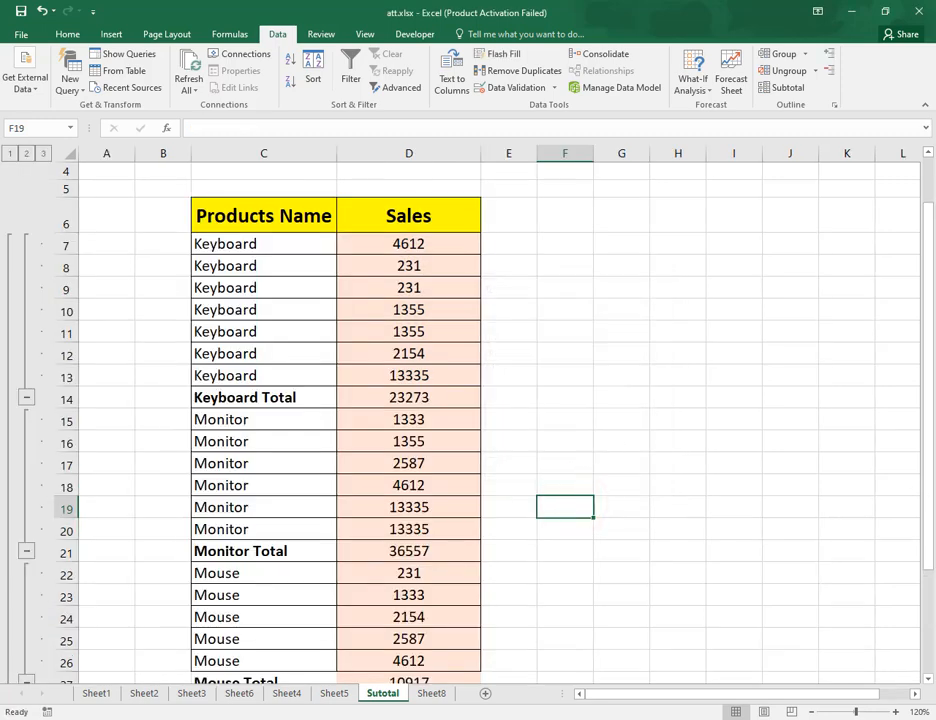
Apply borders to cells C26:D28, covering the last Mouse row and the Mouse Total and Grand Total rows
click(813, 712)
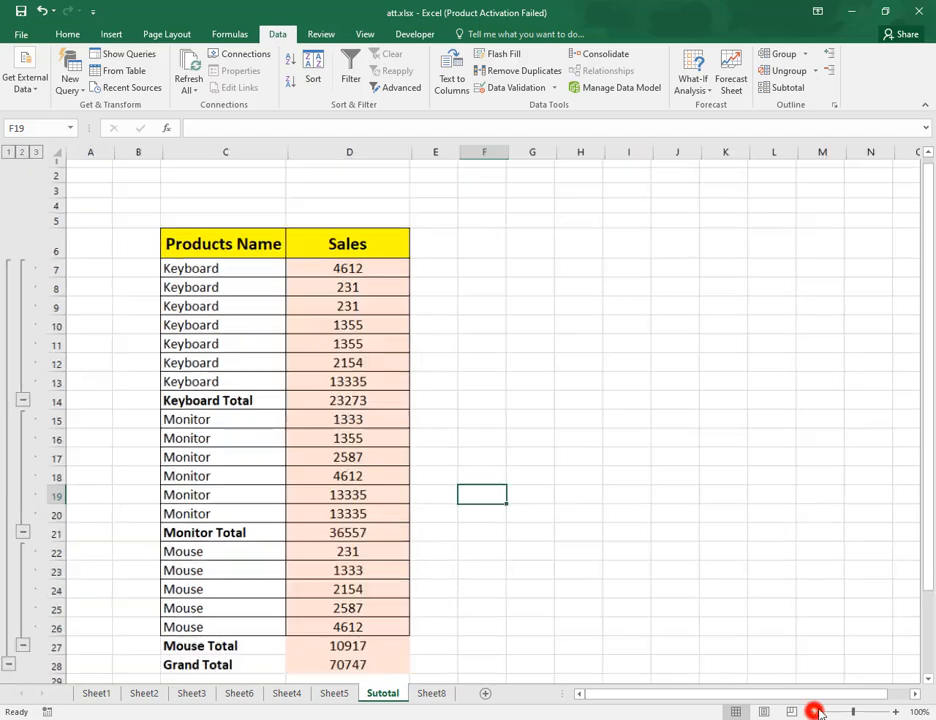
click(813, 712)
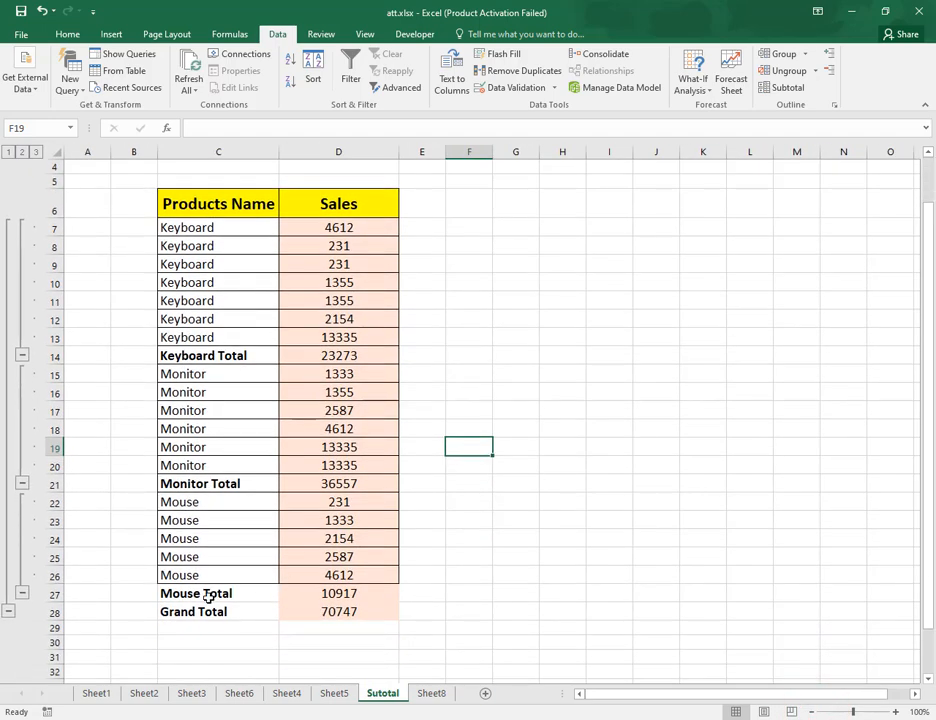
drag(194, 575, 393, 612)
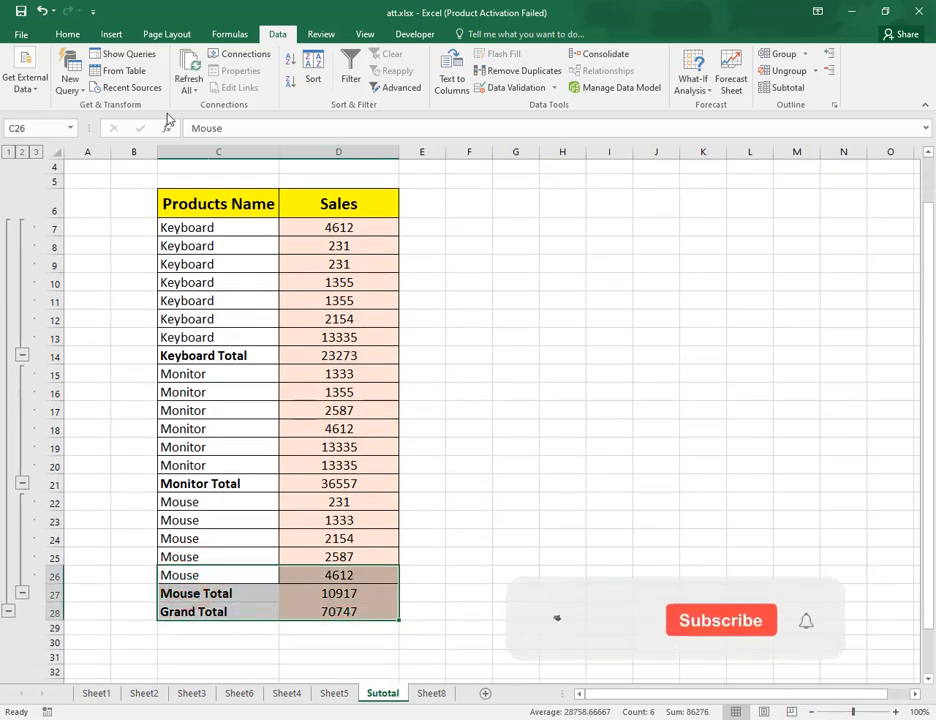
click(67, 34)
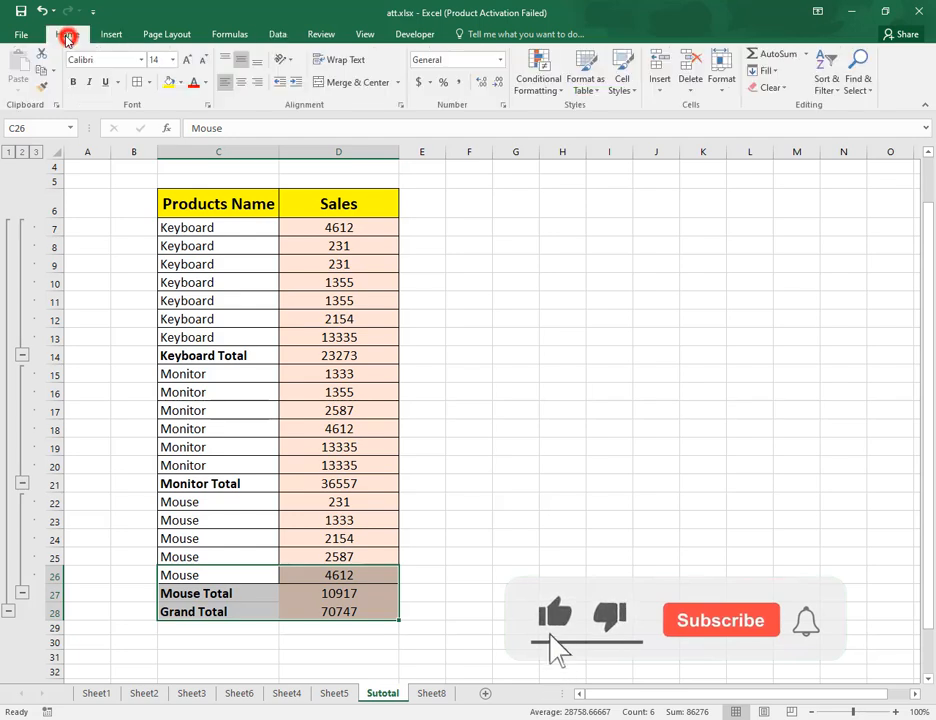
click(137, 82)
click(489, 464)
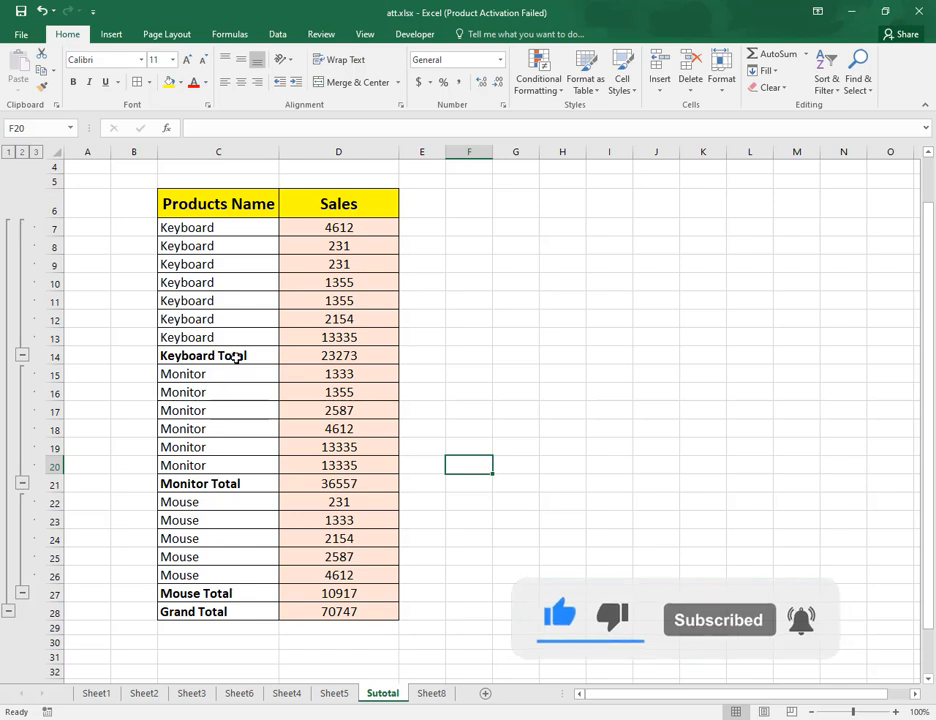
Fill the Keyboard Total, Monitor Total and Mouse Total rows with light green across both table columns
click(336, 356)
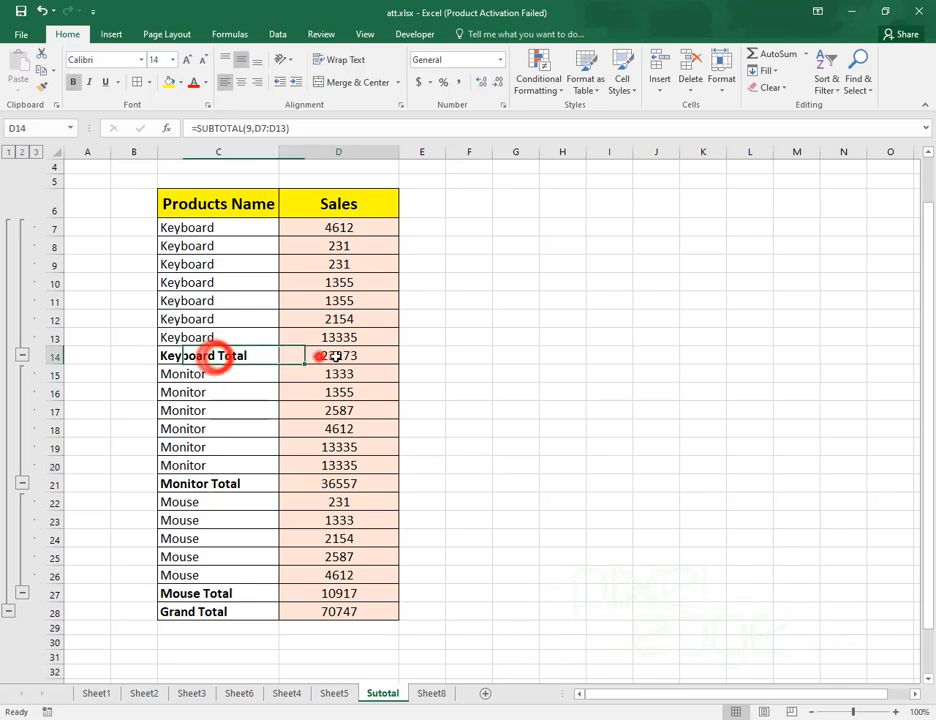
click(236, 355)
click(456, 371)
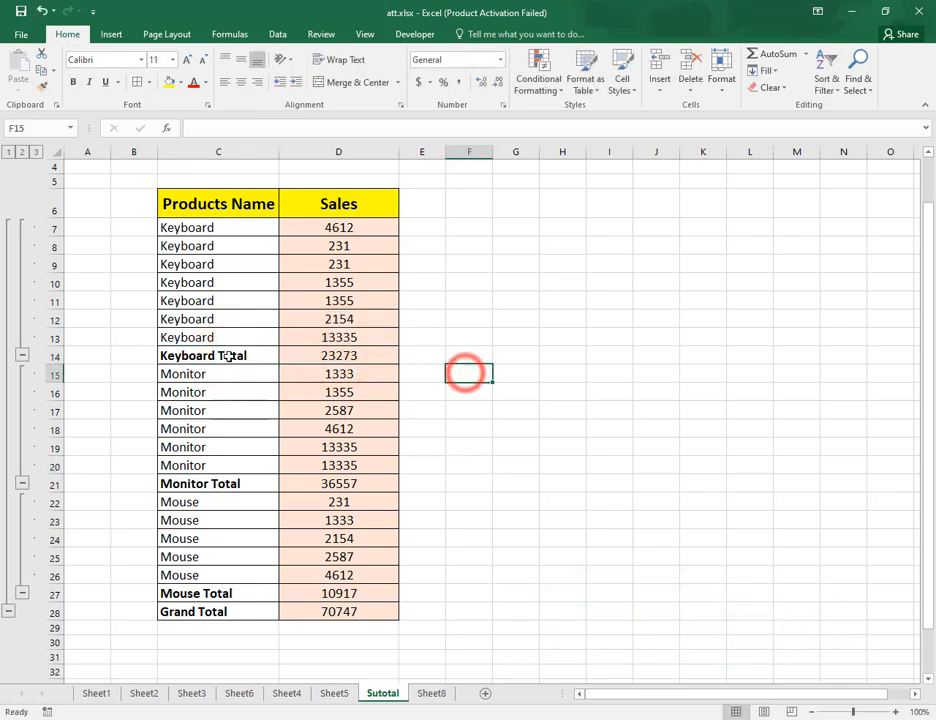
drag(232, 356, 328, 357)
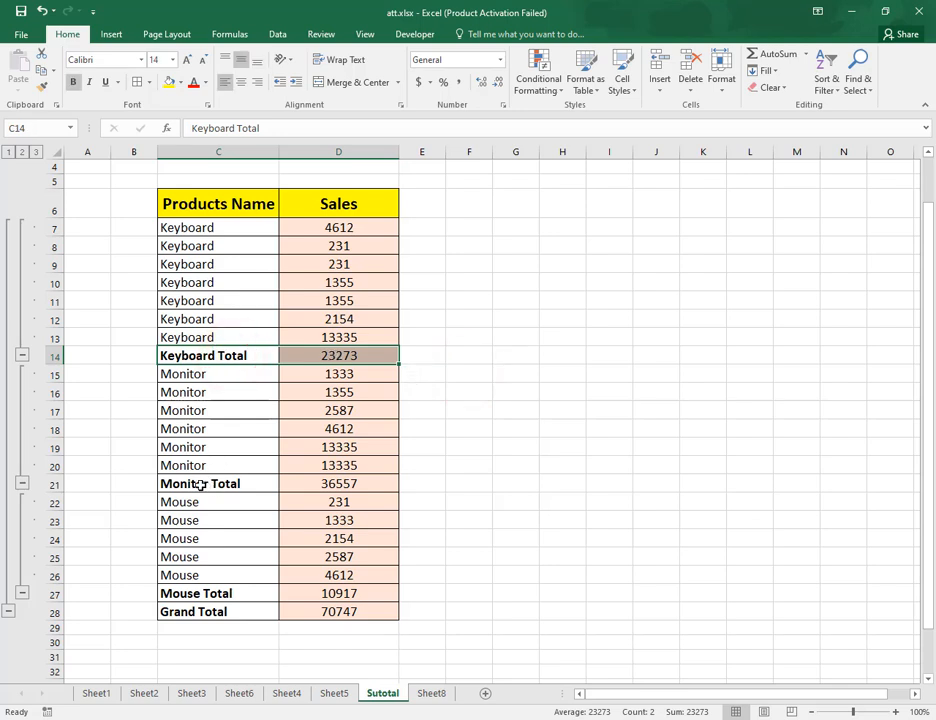
ctrl+drag(200, 484, 347, 483)
ctrl+click(228, 594)
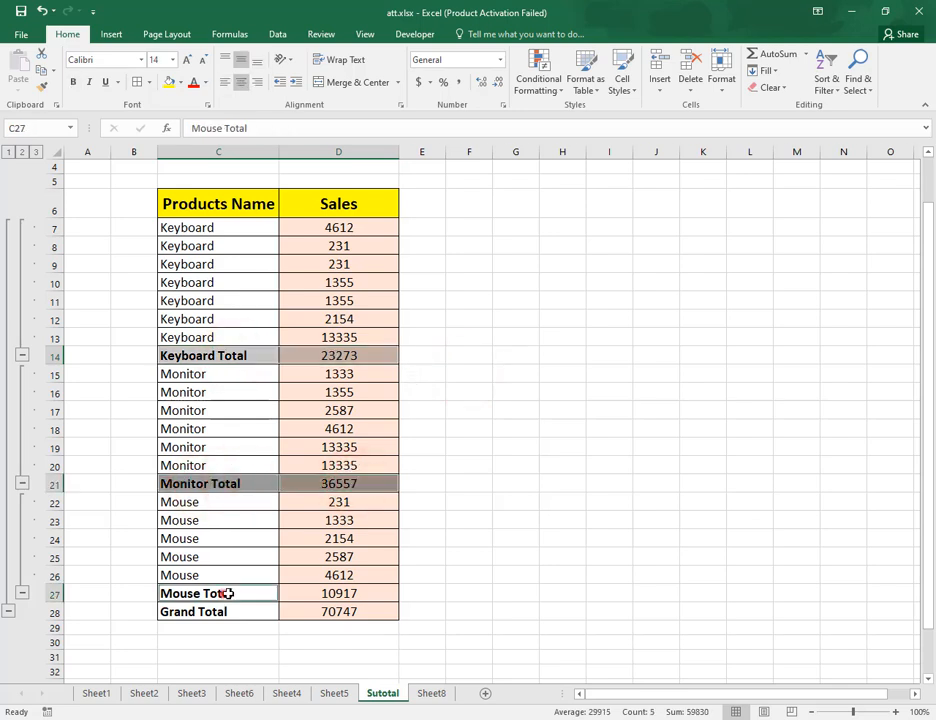
ctrl+drag(228, 594, 328, 596)
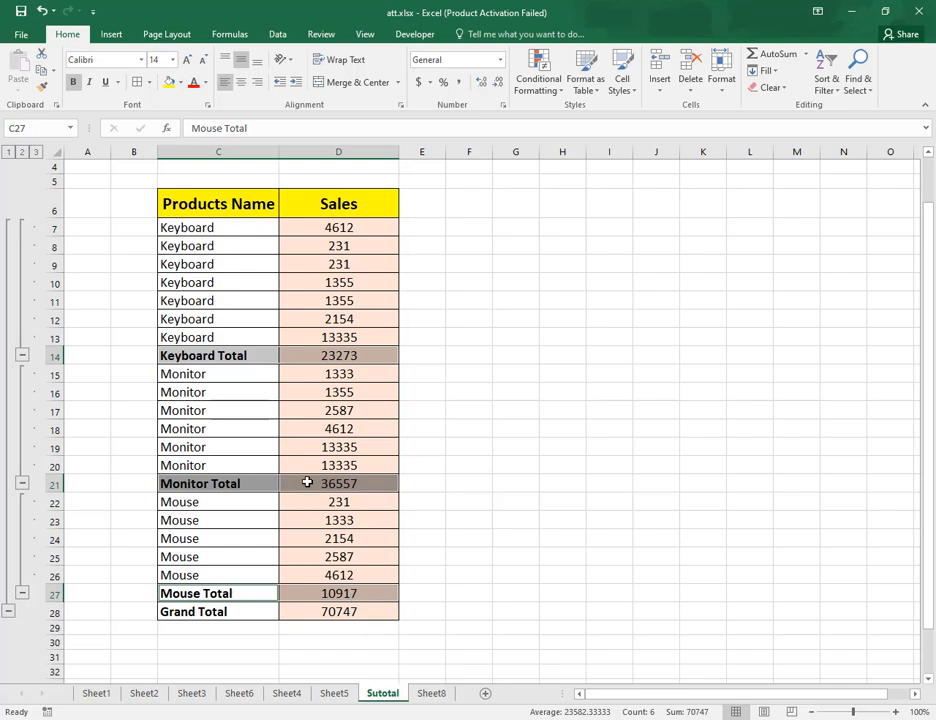
click(181, 83)
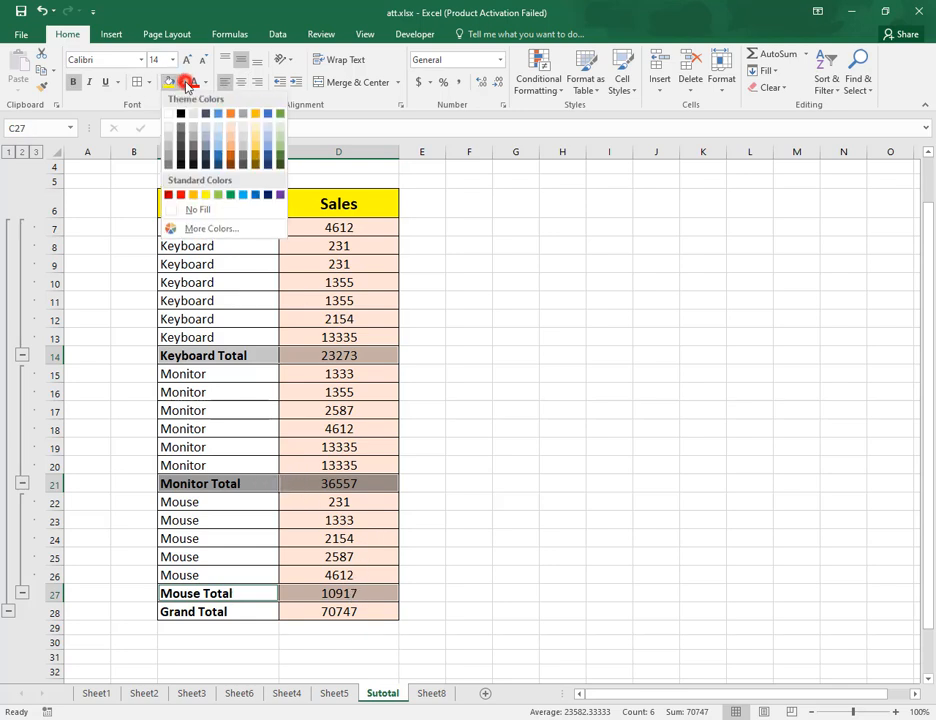
click(218, 196)
click(557, 471)
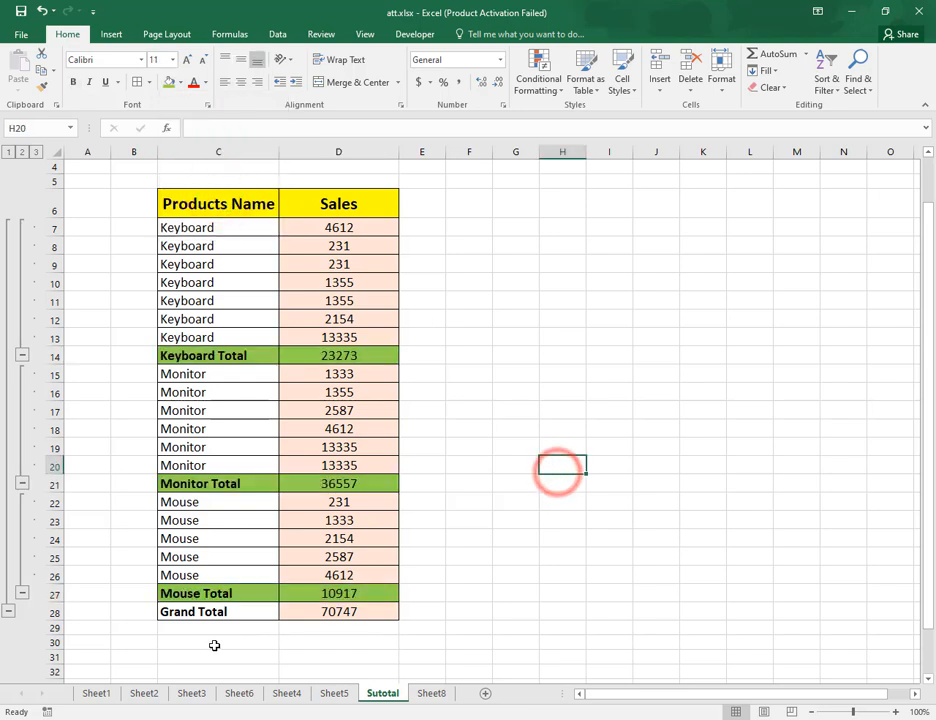
Fill the Grand Total row in C28:D28 with orange
drag(207, 614, 336, 617)
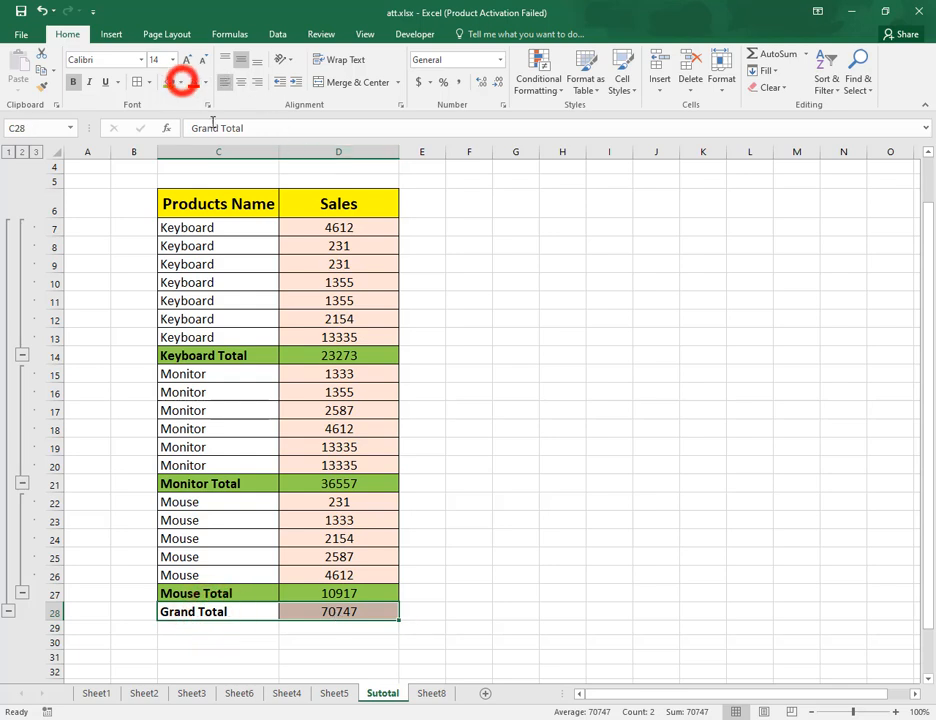
click(172, 86)
click(183, 85)
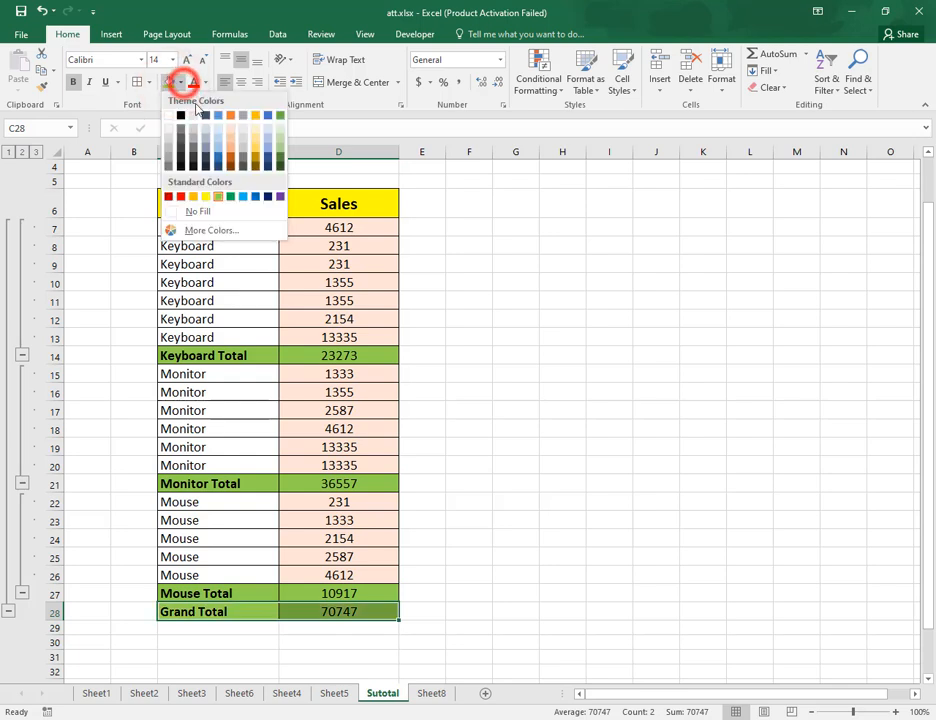
click(196, 197)
click(658, 430)
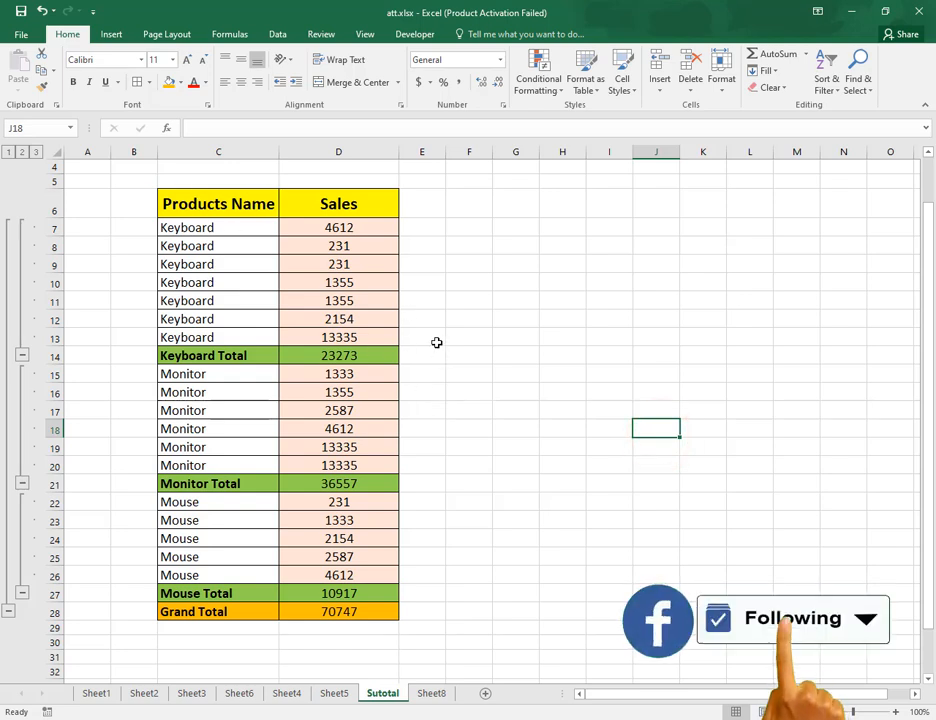
Examine the subtotals at outline levels 1, 2 and 3, also collapsing the Keyboard and Mouse groups, and end at level 3
click(8, 152)
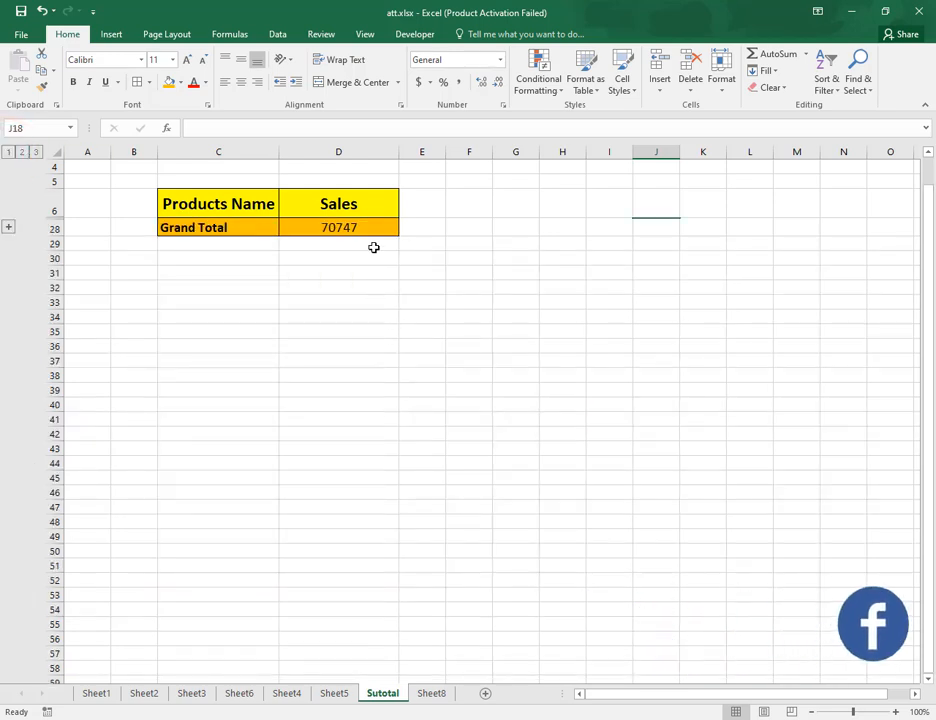
click(21, 152)
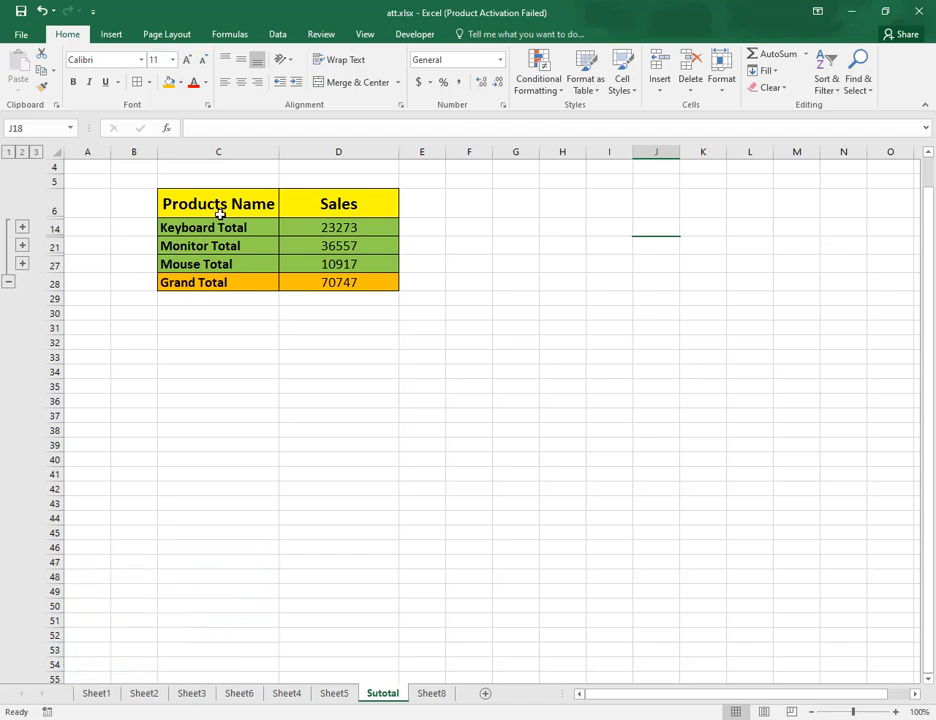
click(36, 152)
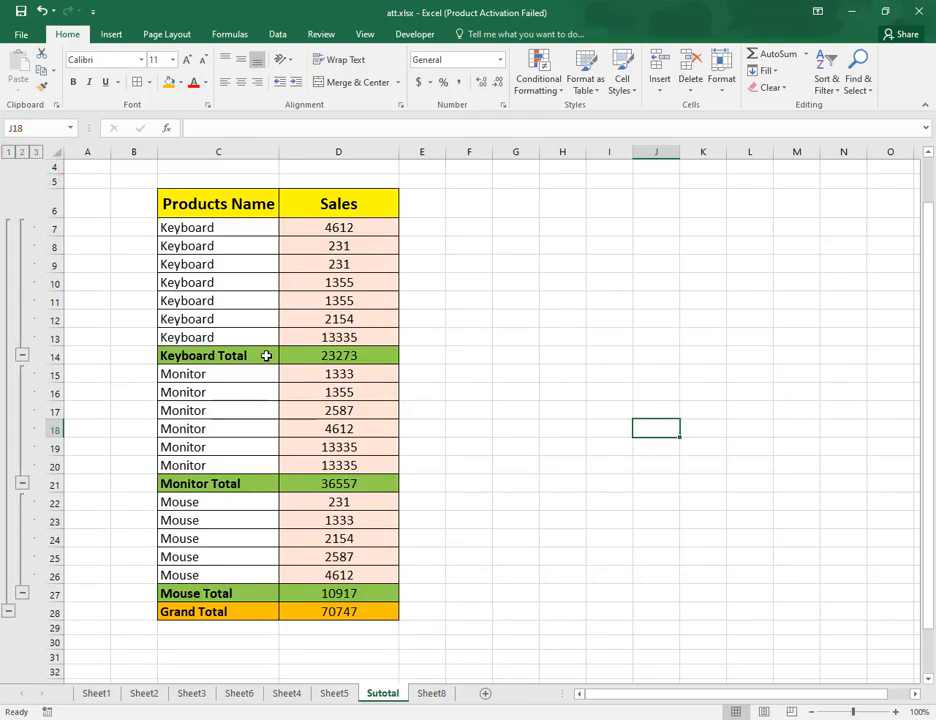
click(22, 354)
click(21, 462)
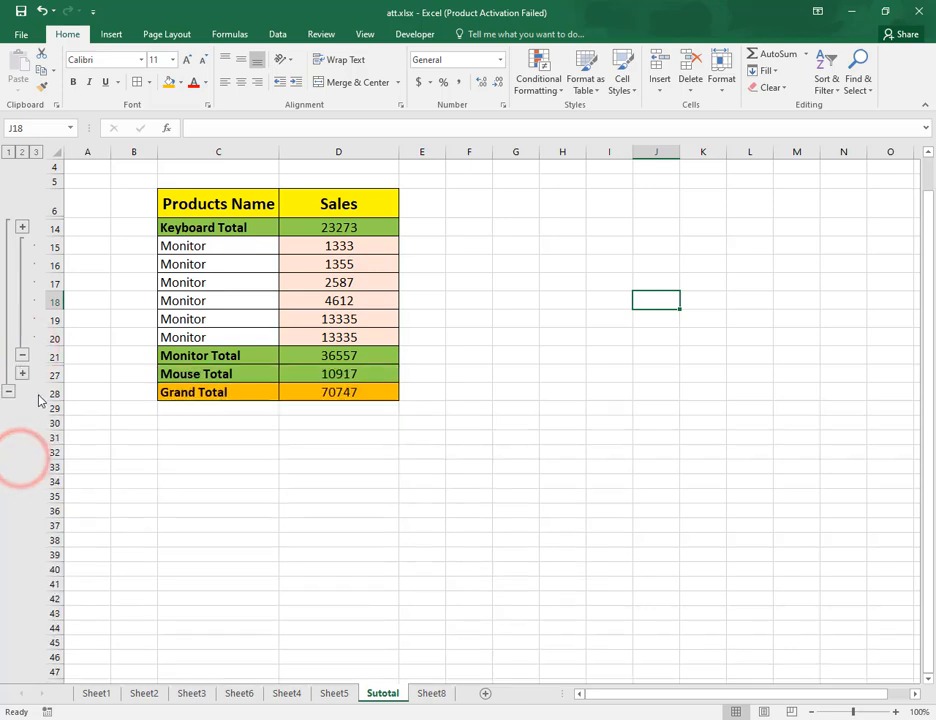
click(22, 228)
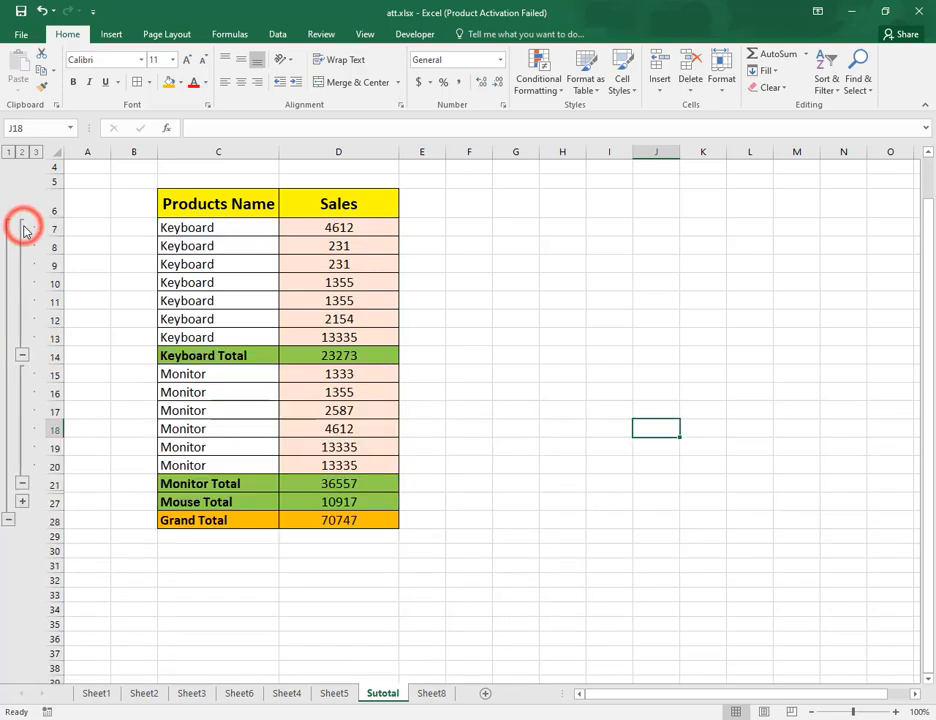
click(23, 357)
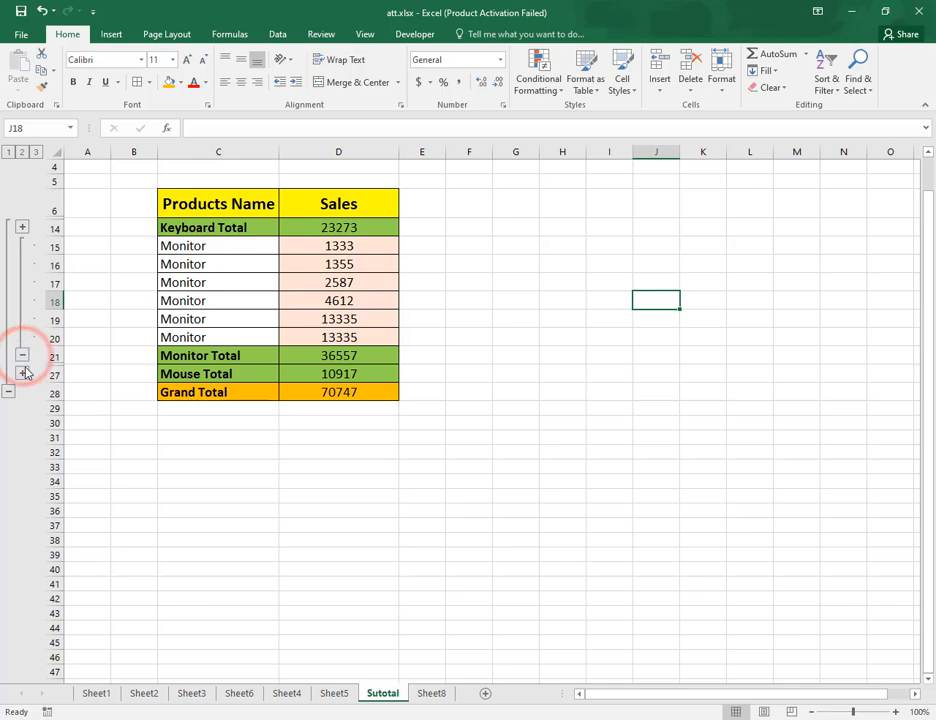
click(9, 152)
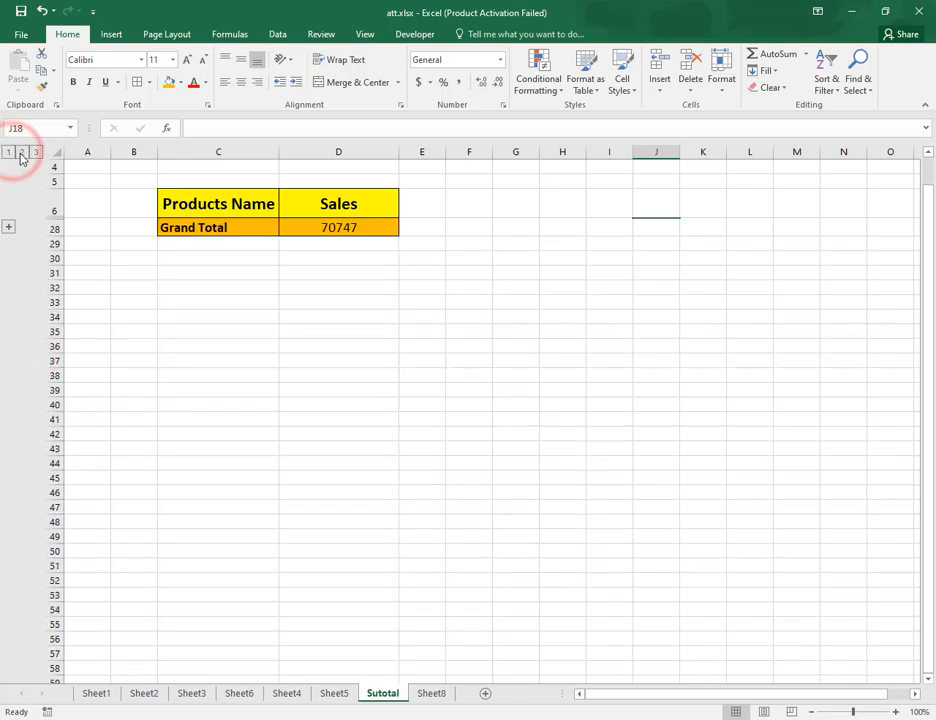
click(22, 152)
click(36, 152)
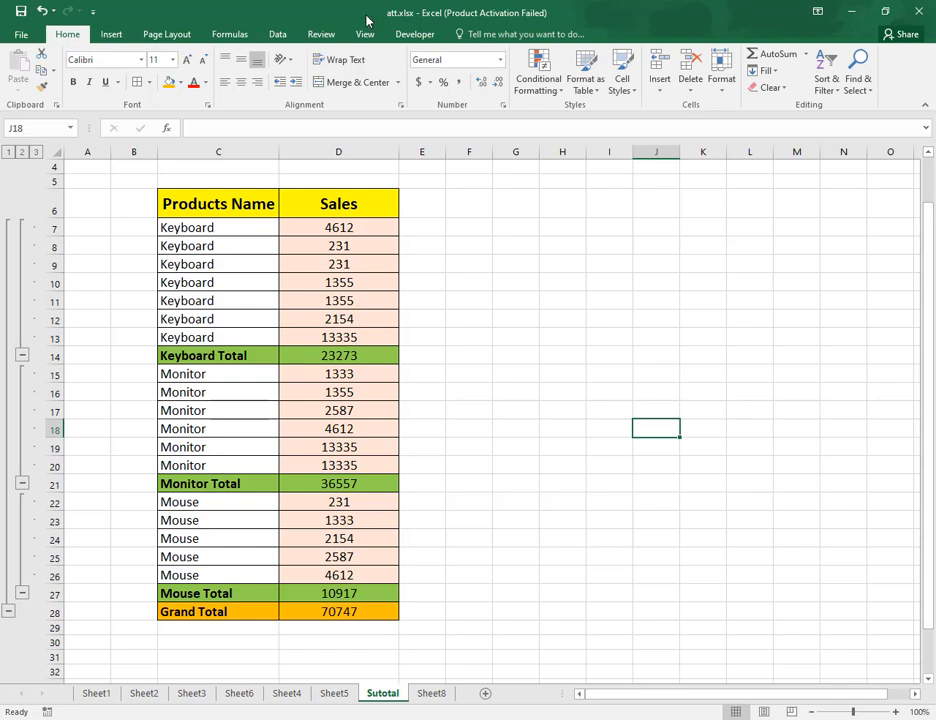
Clear the outline from the Sutotal sheet while keeping the subtotal rows, and compare the table with the one on Sheet8
click(279, 34)
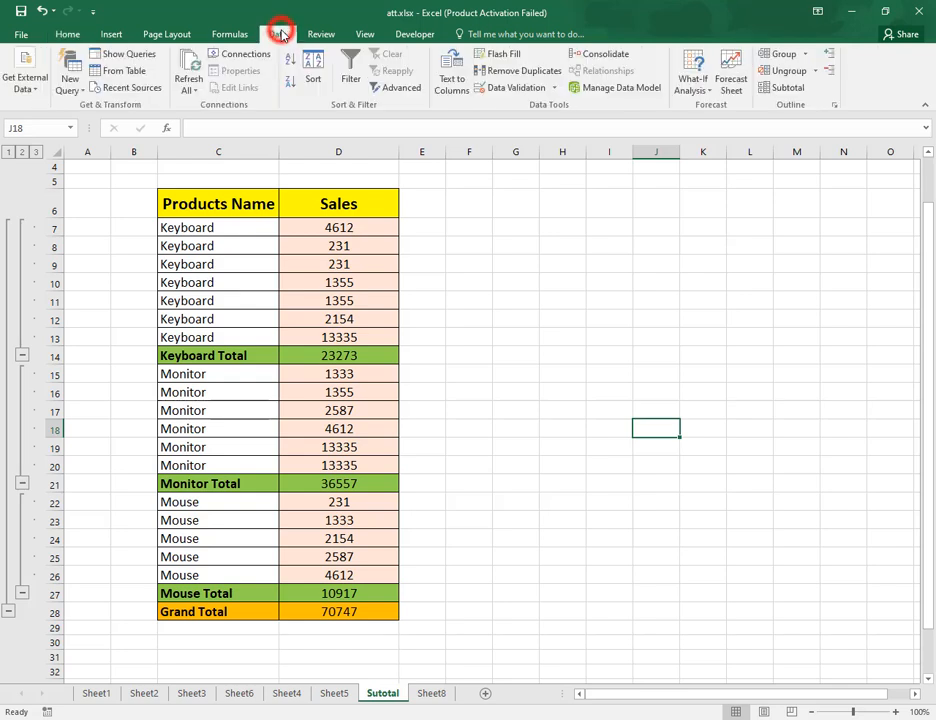
click(818, 72)
click(809, 108)
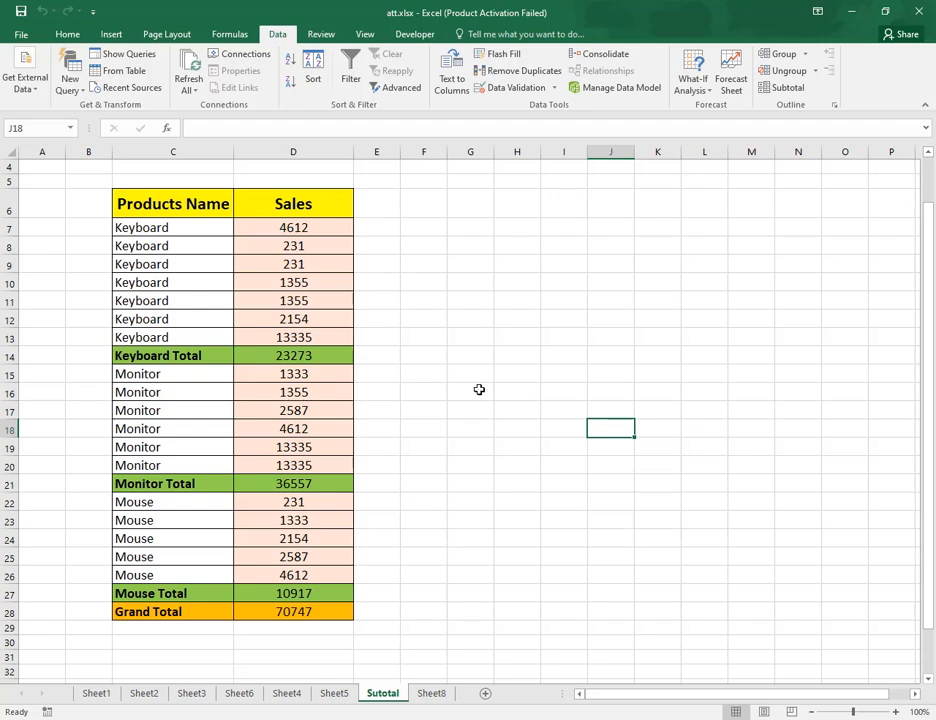
click(428, 694)
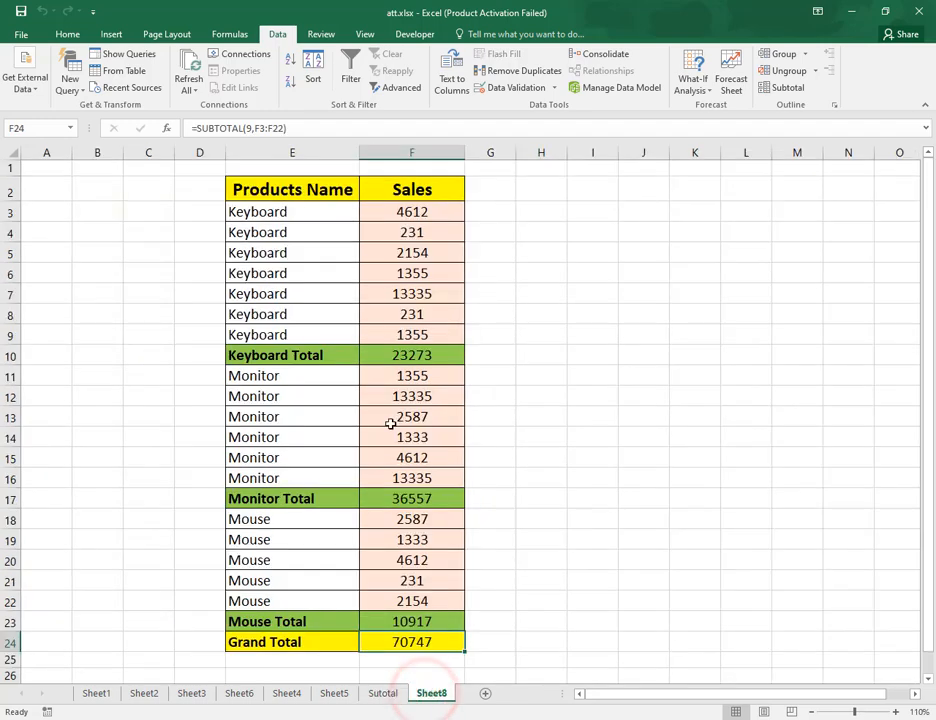
click(385, 693)
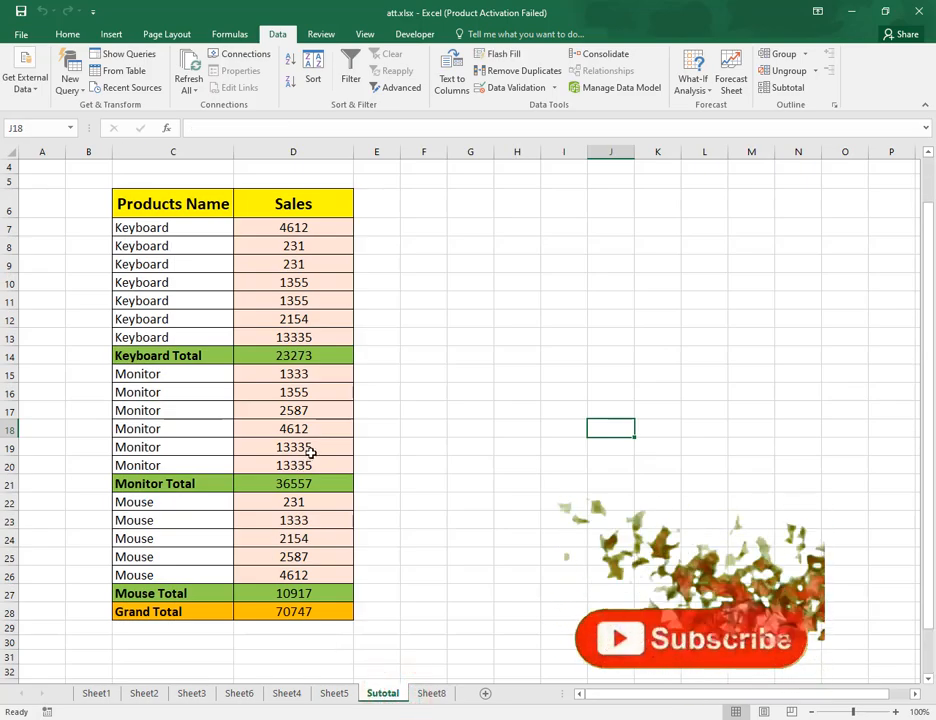